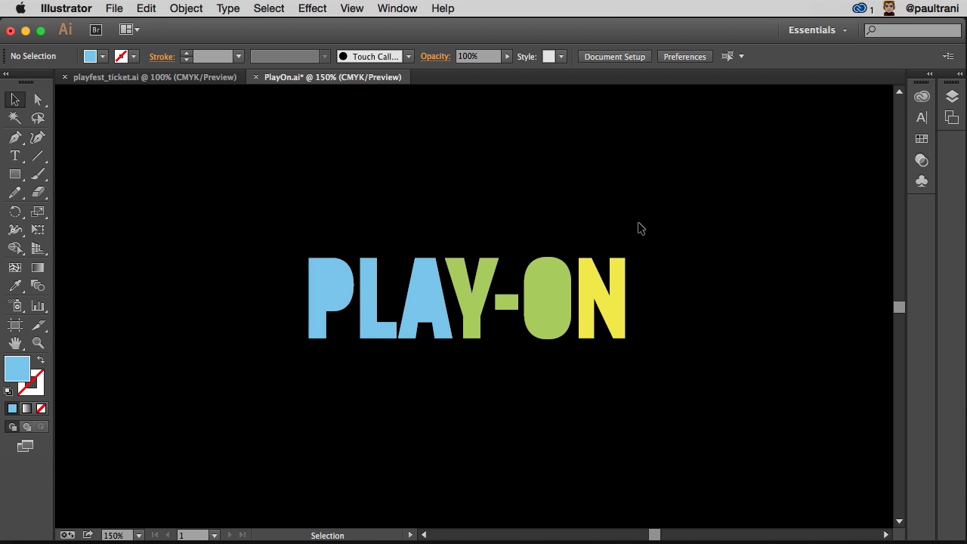
# - Open Illustrator's Libraries panel to show the library's colours, colour themes, text styles and brushes
pyautogui.click(921, 100)
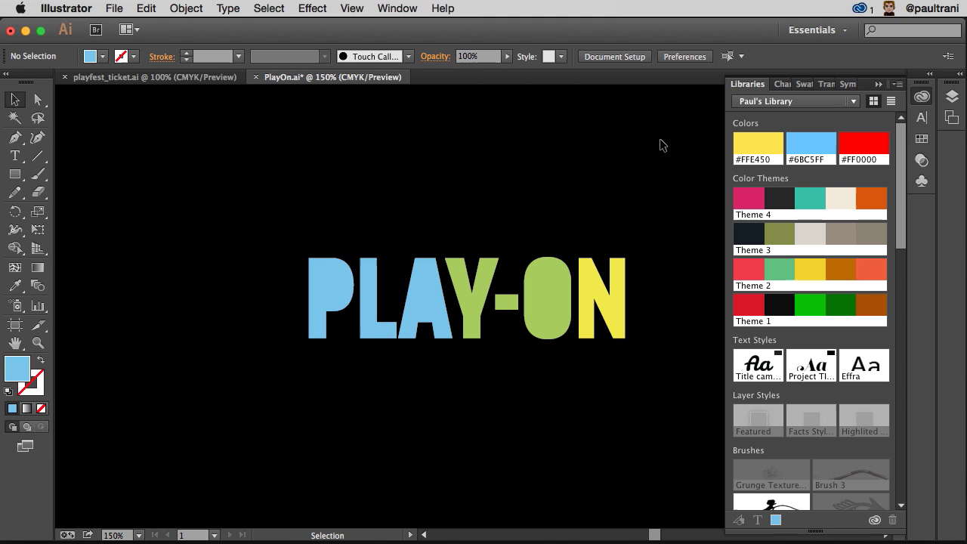
# - Add the PLAY-ON artwork to the library as Artwork 2, then minimize Illustrator
pyautogui.moveTo(284, 202); pyautogui.dragTo(650, 390)
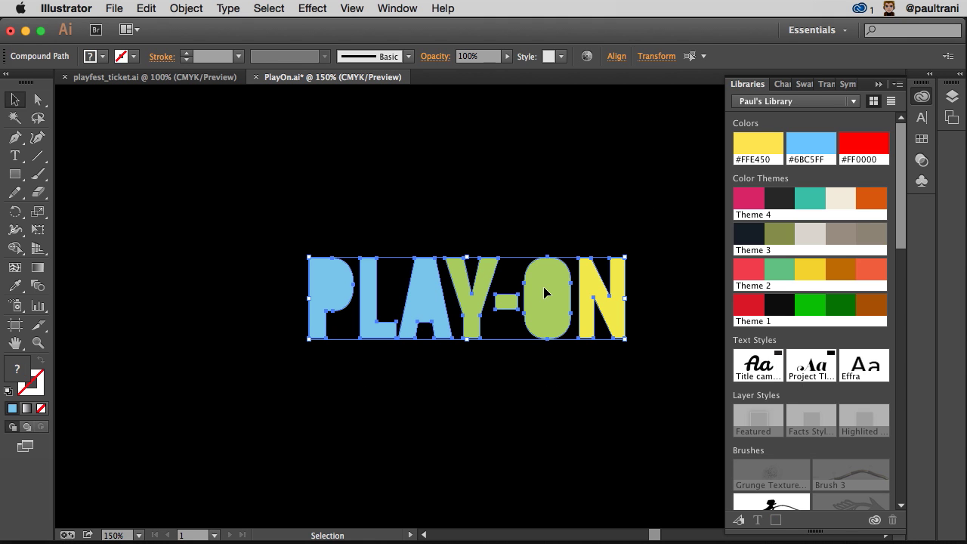
pyautogui.moveTo(544, 293); pyautogui.dragTo(796, 337)
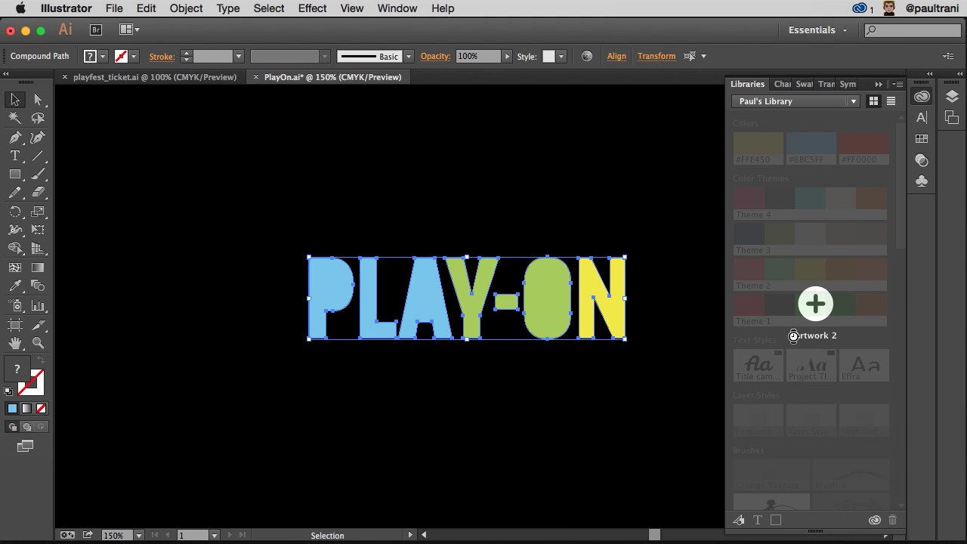
pyautogui.scroll(-10, 767, 378)
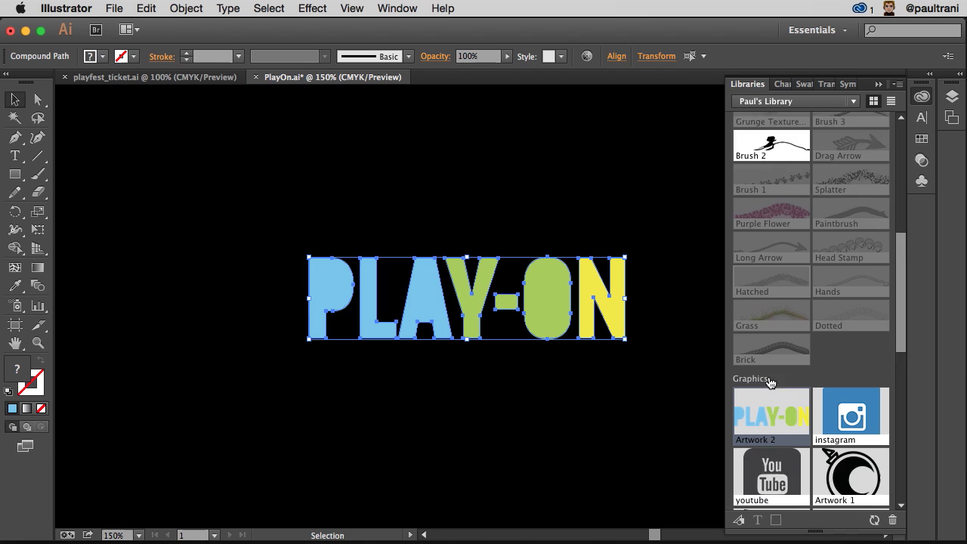
pyautogui.click(529, 151)
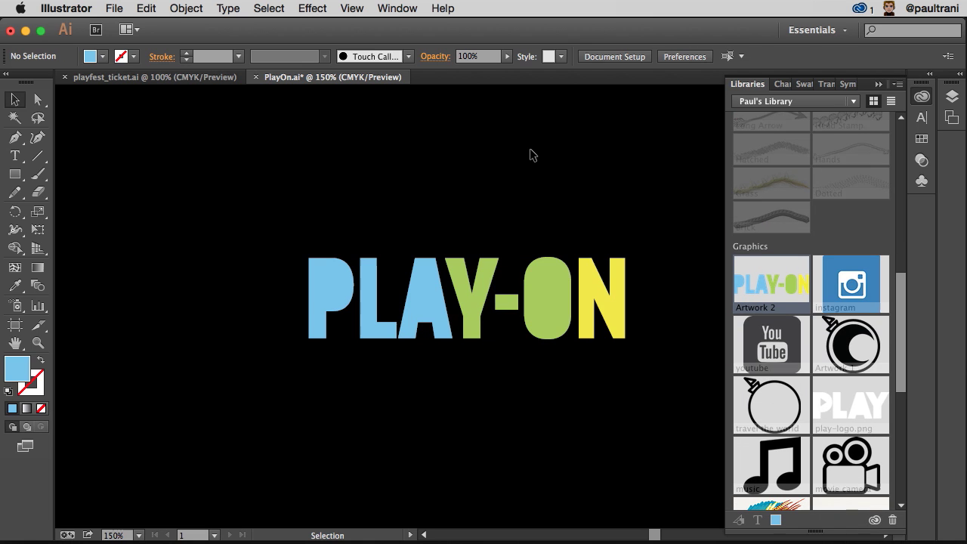
pyautogui.click(26, 30)
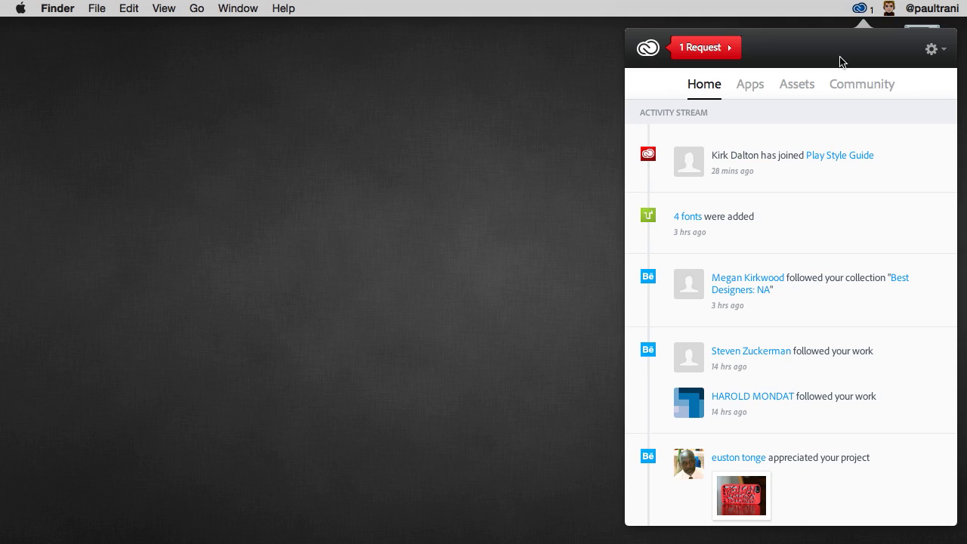
# - Search the Market assets for 'guitar' and send a guitar silhouette to the personal library
pyautogui.click(784, 94)
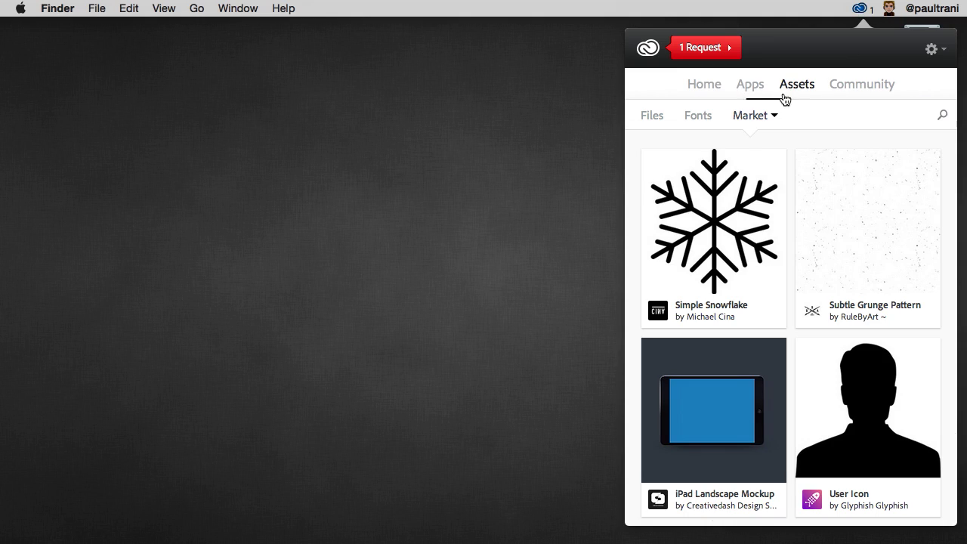
pyautogui.click(941, 117)
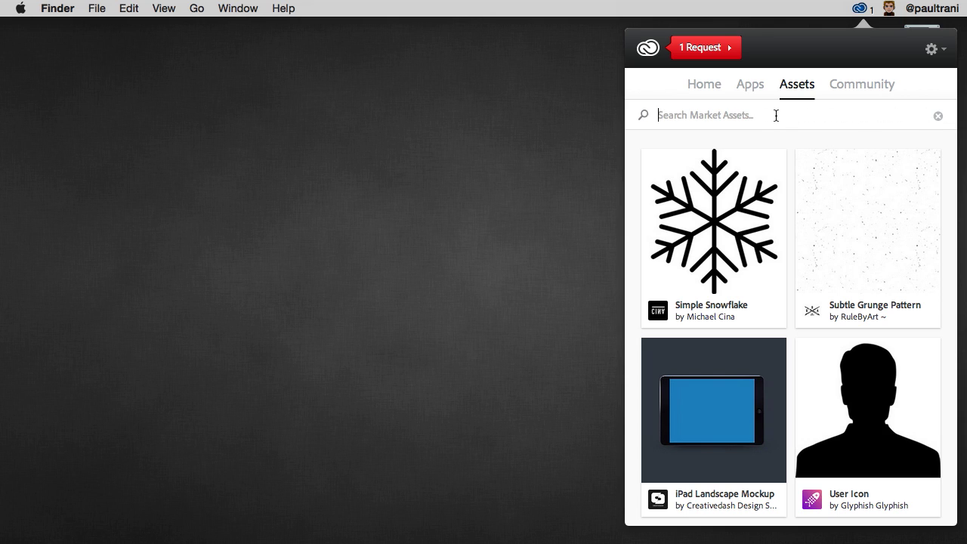
pyautogui.write('guitar')
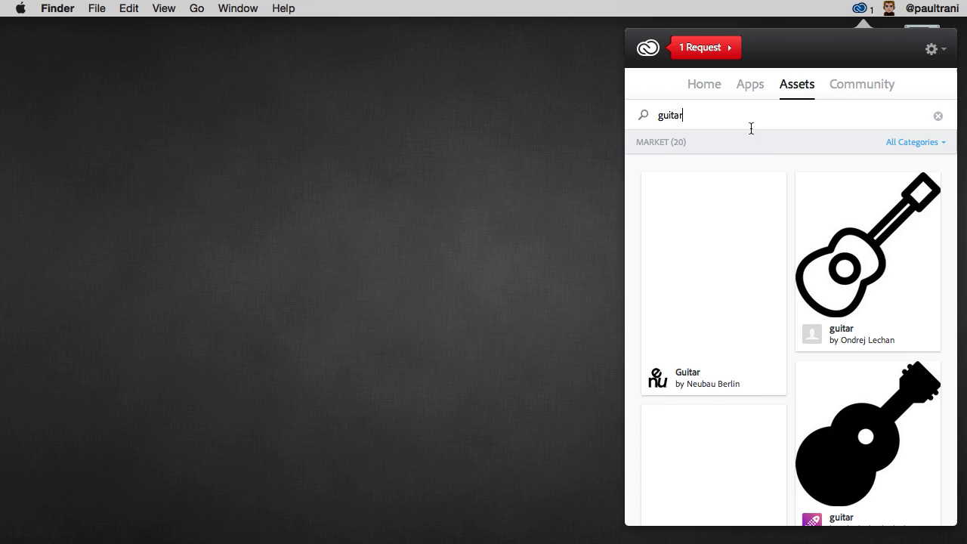
pyautogui.click(755, 384)
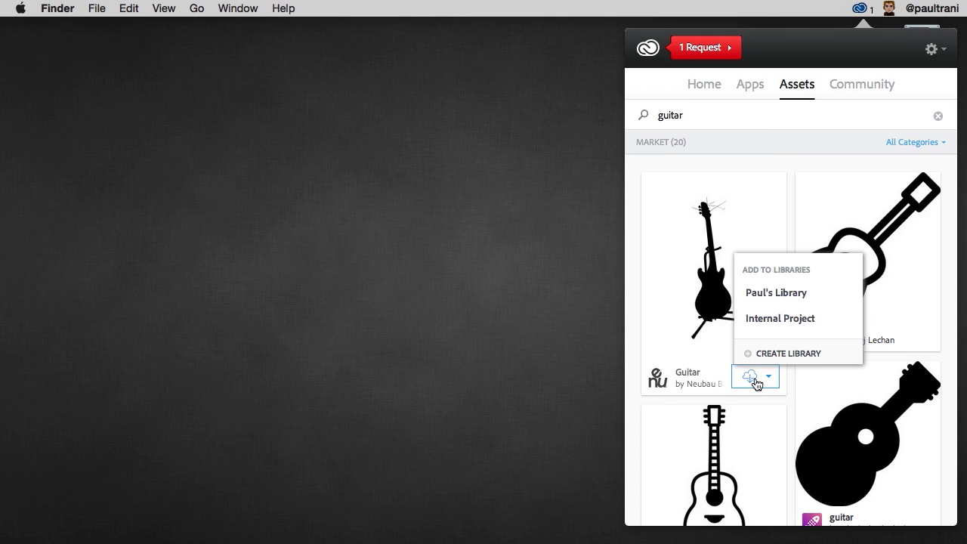
pyautogui.click(798, 295)
pyautogui.click(425, 251)
# - Restore Illustrator and create an empty library named 'Play Style Guide'
pyautogui.moveTo(188, 538)
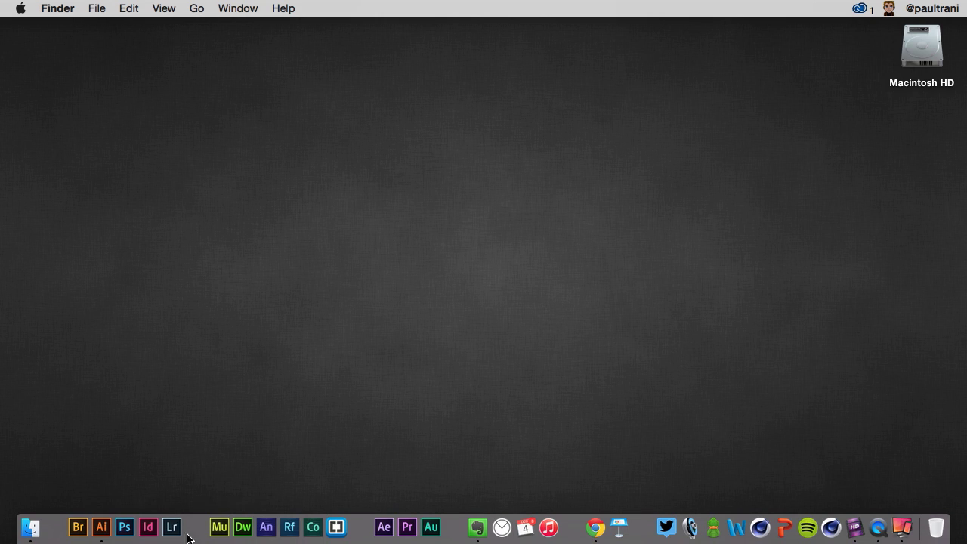
pyautogui.click(102, 528)
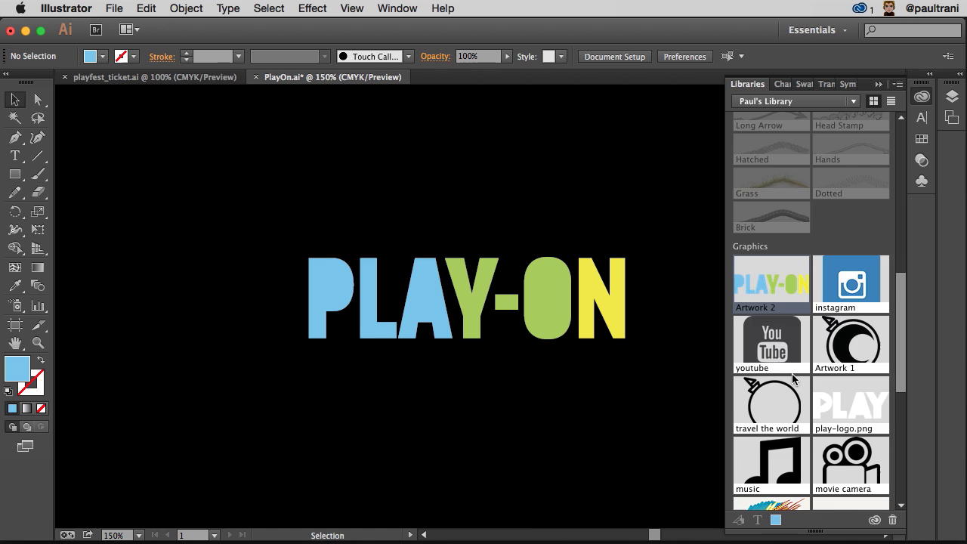
pyautogui.scroll(10, 837, 255)
pyautogui.scroll(5, 836, 255)
pyautogui.click(899, 84)
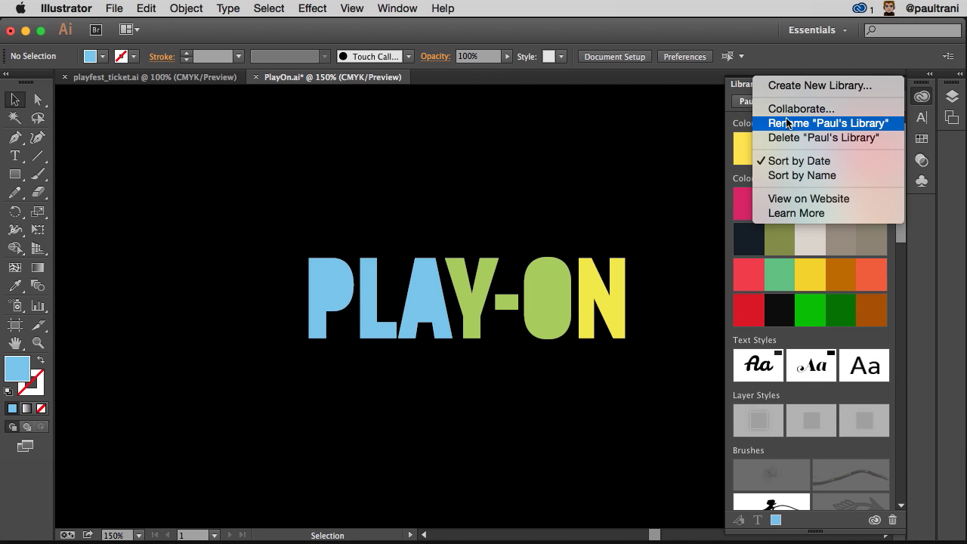
pyautogui.click(806, 87)
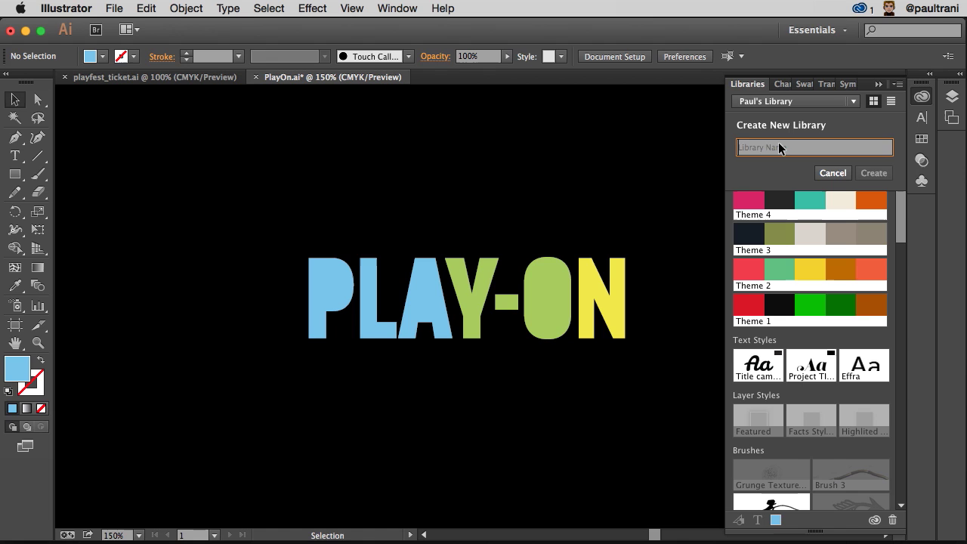
pyautogui.write('Play St')
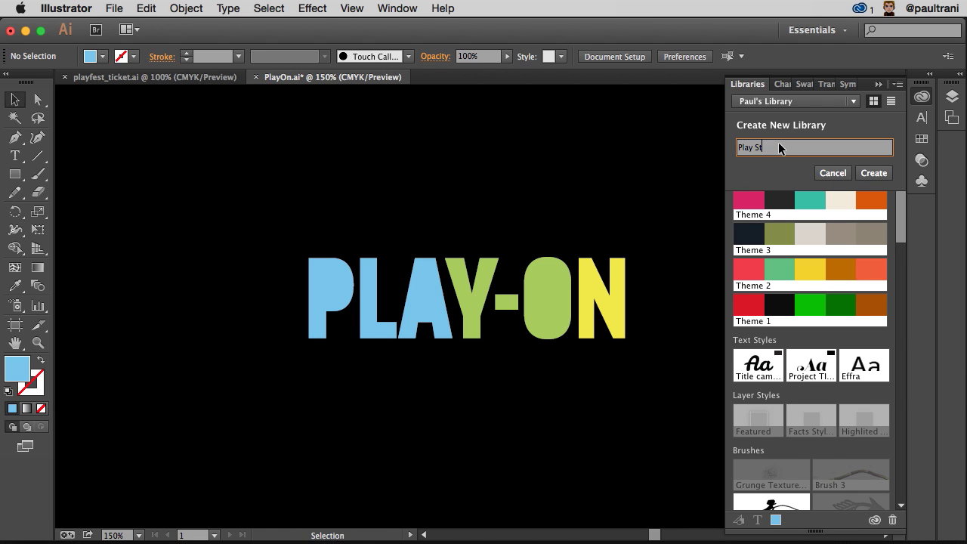
pyautogui.write('yle Guide')
pyautogui.click(875, 173)
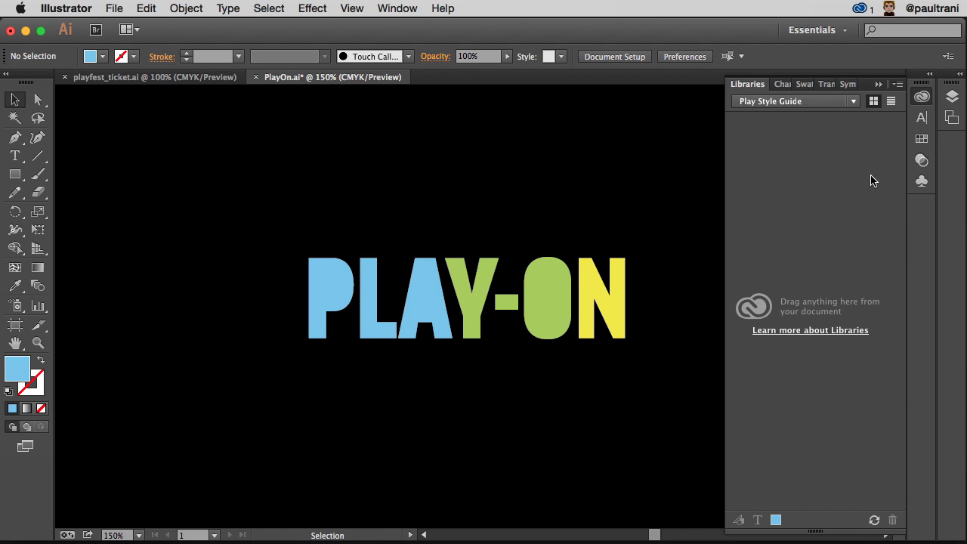
# - Move Artwork 2 from the personal library to Play Style Guide, then view Play Style Guide
pyautogui.click(812, 102)
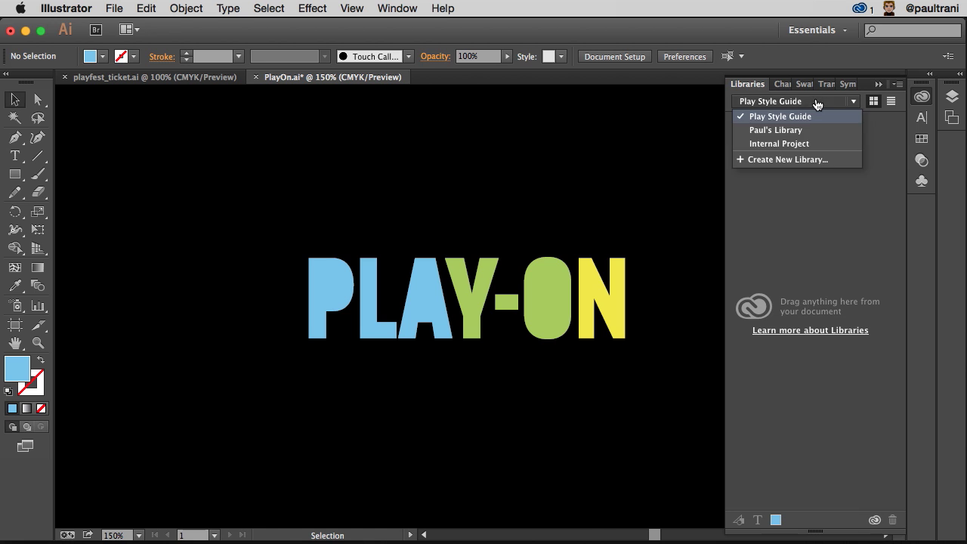
pyautogui.click(781, 136)
pyautogui.scroll(-15, 776, 429)
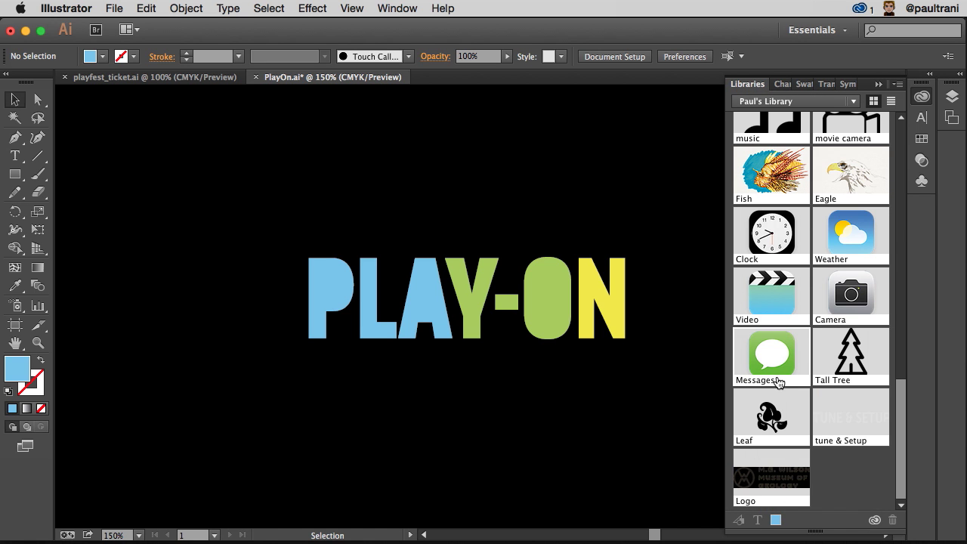
pyautogui.scroll(5, 776, 429)
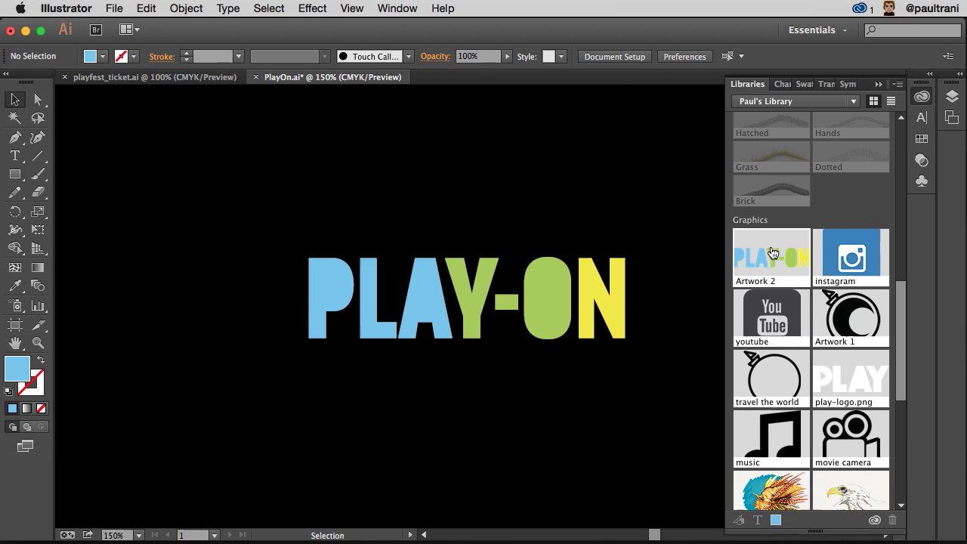
pyautogui.rightClick(776, 251)
pyautogui.moveTo(803, 306)
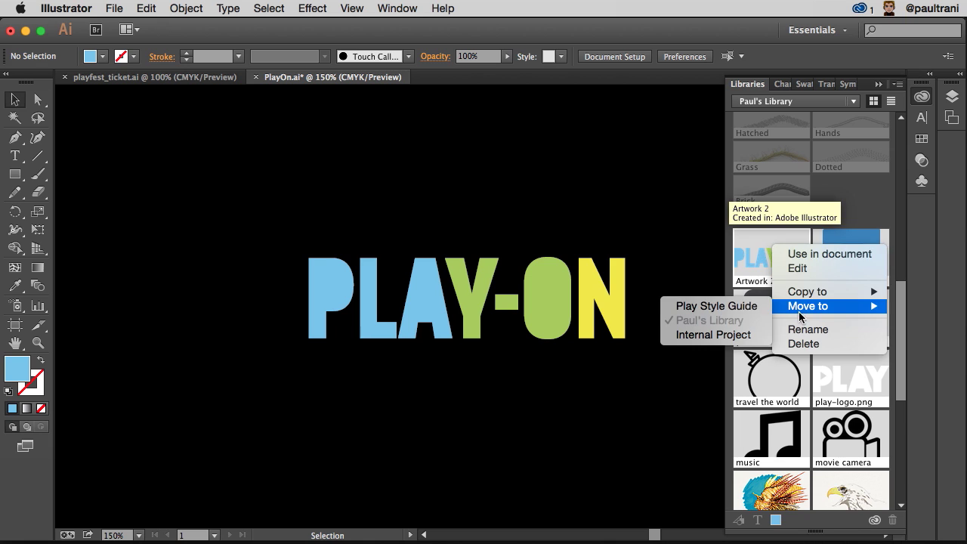
pyautogui.click(717, 306)
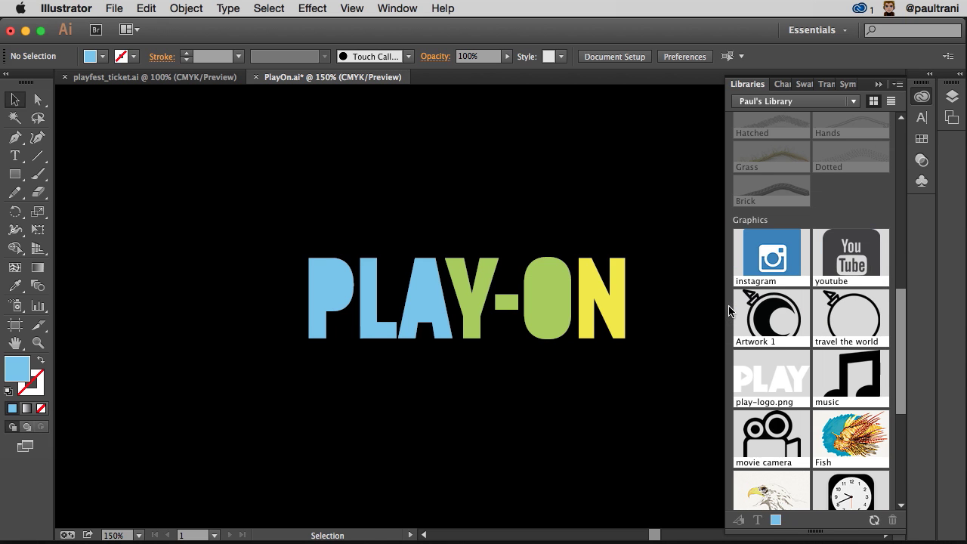
pyautogui.click(794, 101)
pyautogui.click(782, 120)
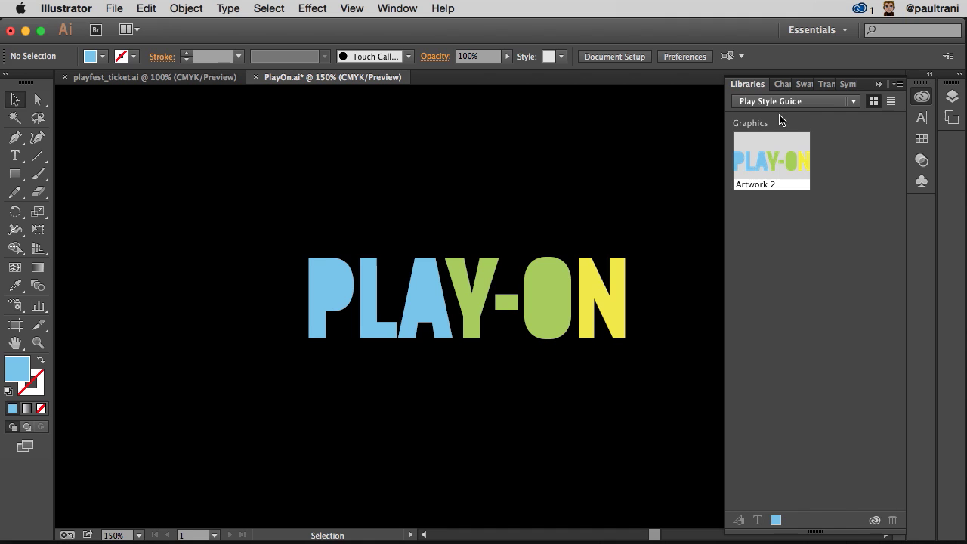
# - Rename the Artwork 2 graphic to 'Logo'
pyautogui.doubleClick(750, 186)
pyautogui.write('Log')
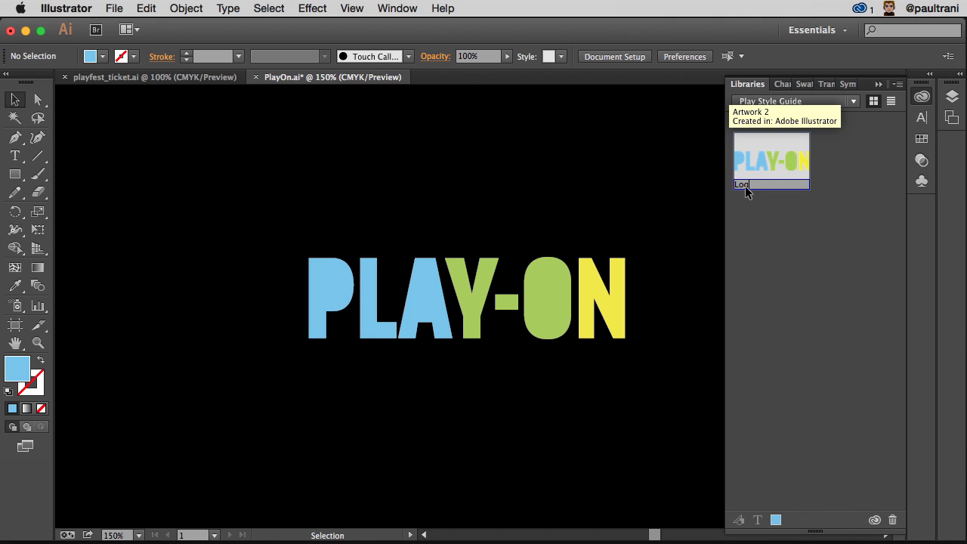
pyautogui.write('o')
pyautogui.press('Return')
# - Add the yellow #F3EA3C, green #A5CD56 and blue #78C1EB letter fills to the library
pyautogui.click(593, 316)
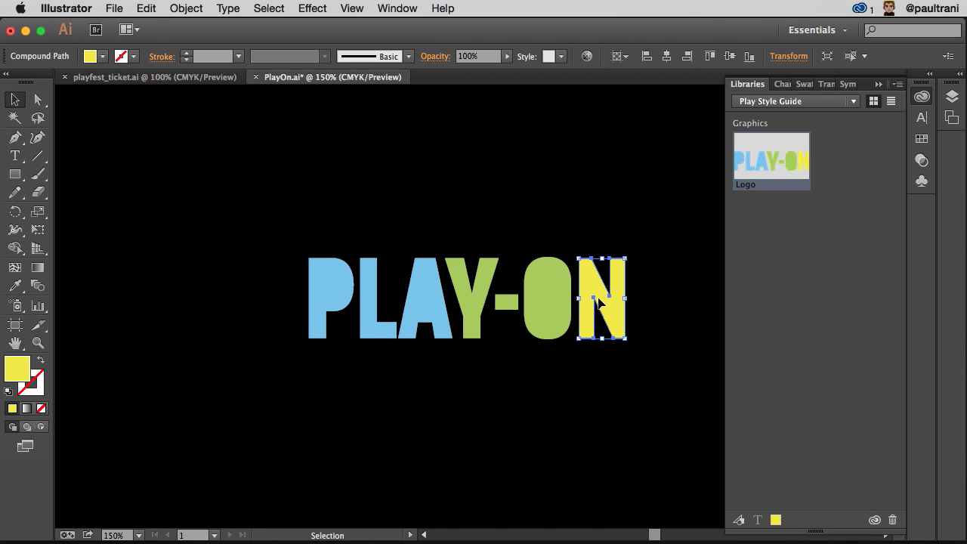
pyautogui.click(775, 520)
pyautogui.click(470, 318)
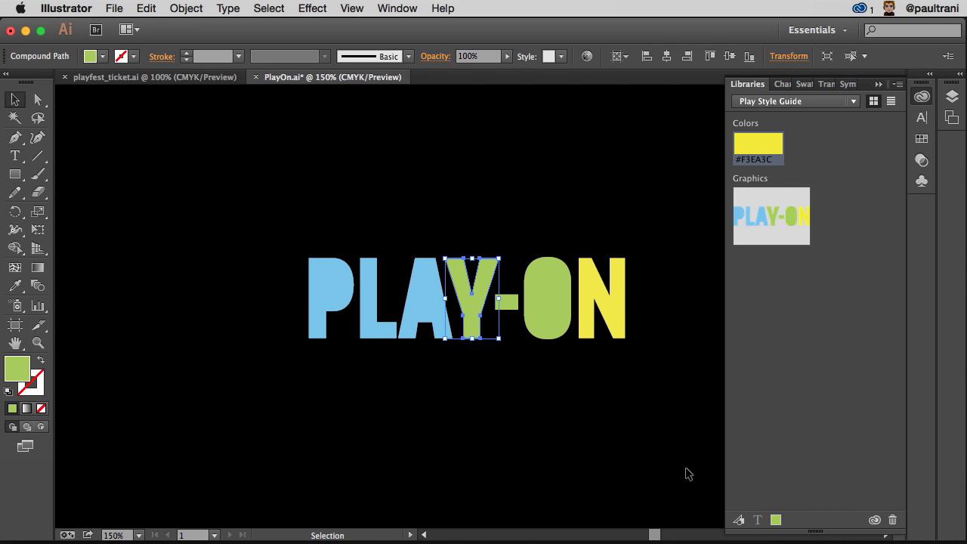
pyautogui.click(776, 520)
pyautogui.click(380, 313)
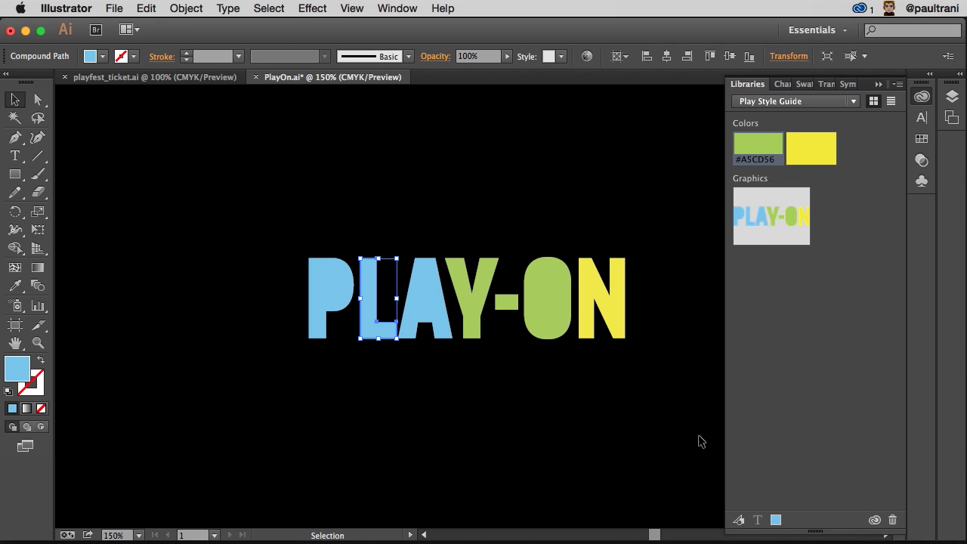
pyautogui.click(775, 520)
pyautogui.click(600, 156)
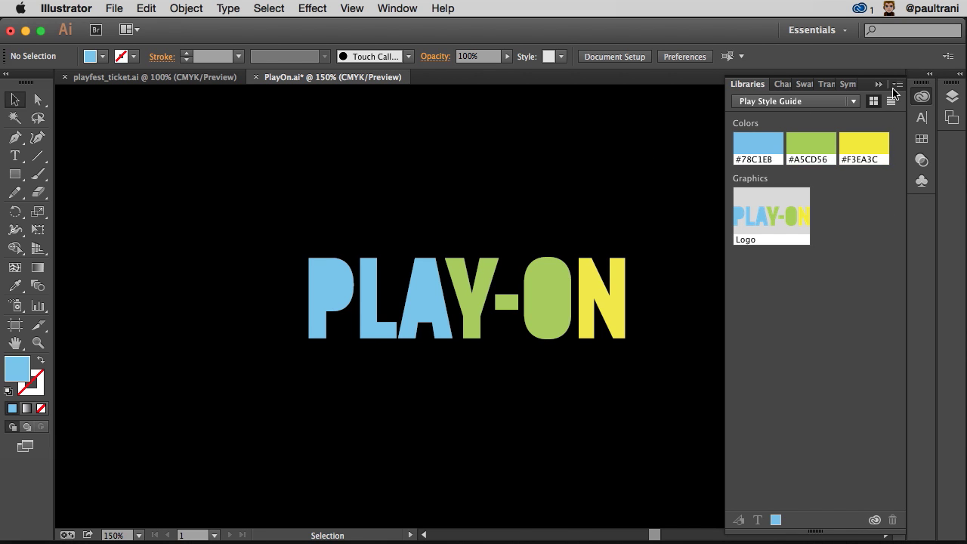
# - Invite a collaborator by e-mail with the message 'Here the style guide. Add illustrations'
pyautogui.click(896, 84)
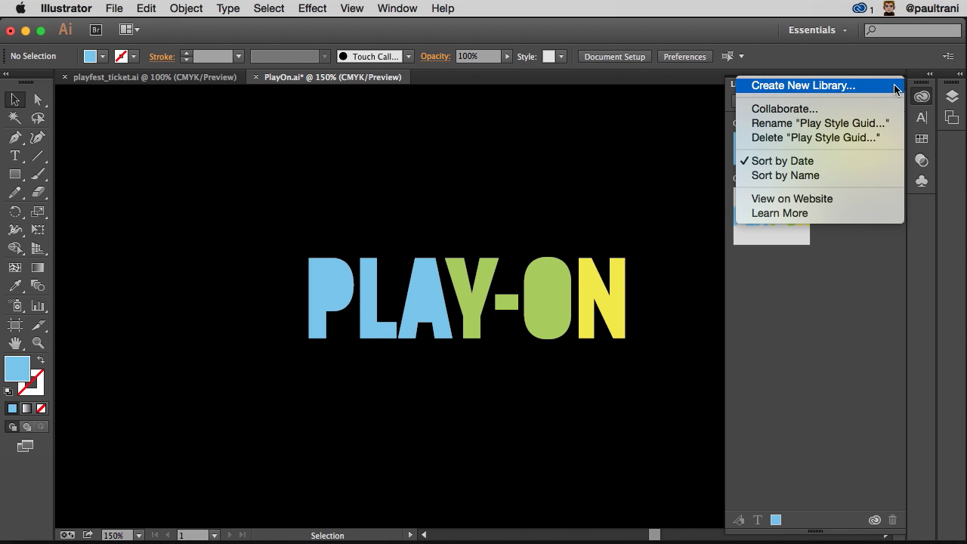
pyautogui.click(870, 114)
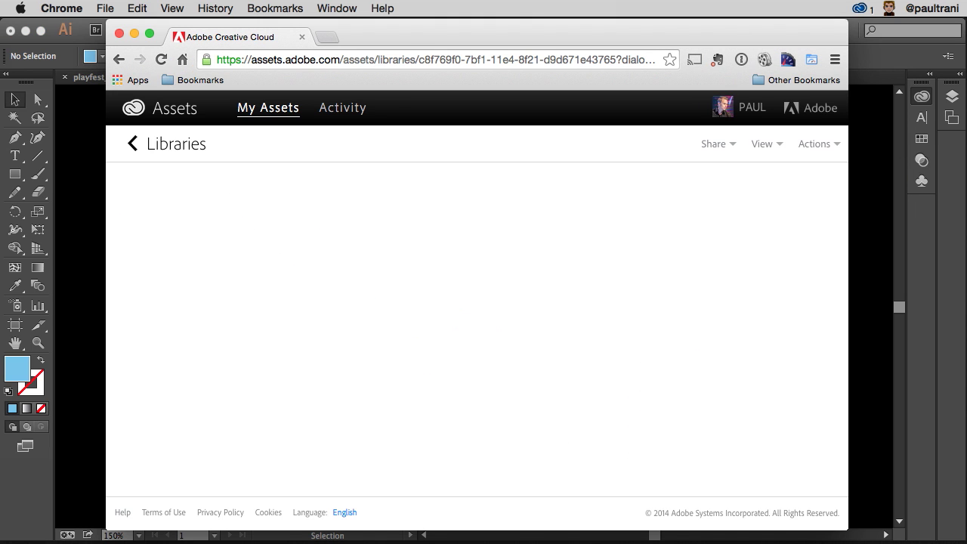
pyautogui.click(412, 288)
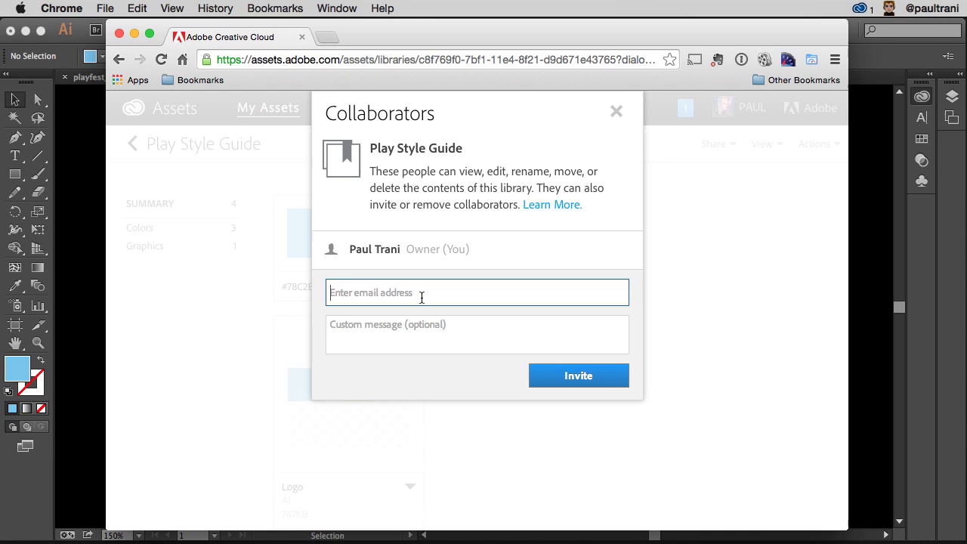
pyautogui.write('ki')
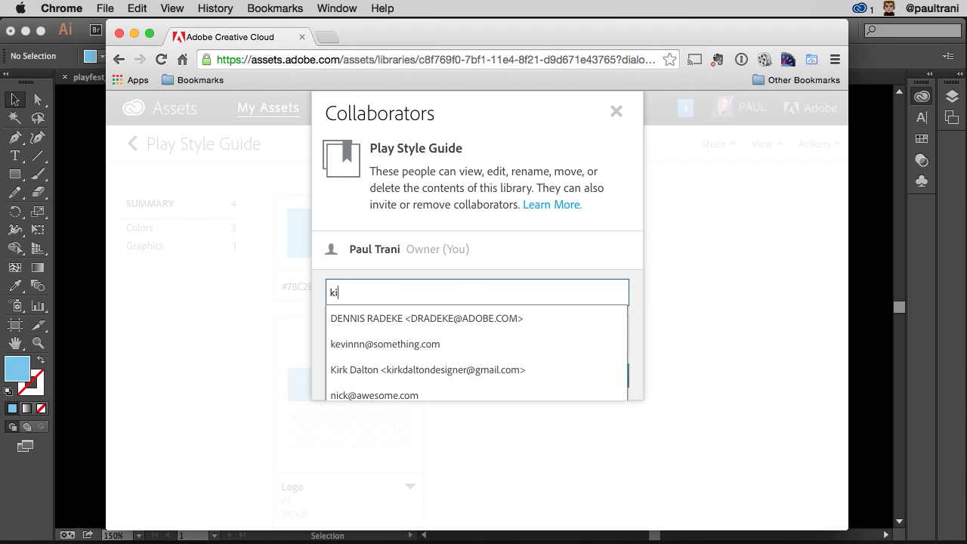
pyautogui.write('rk')
pyautogui.click(424, 320)
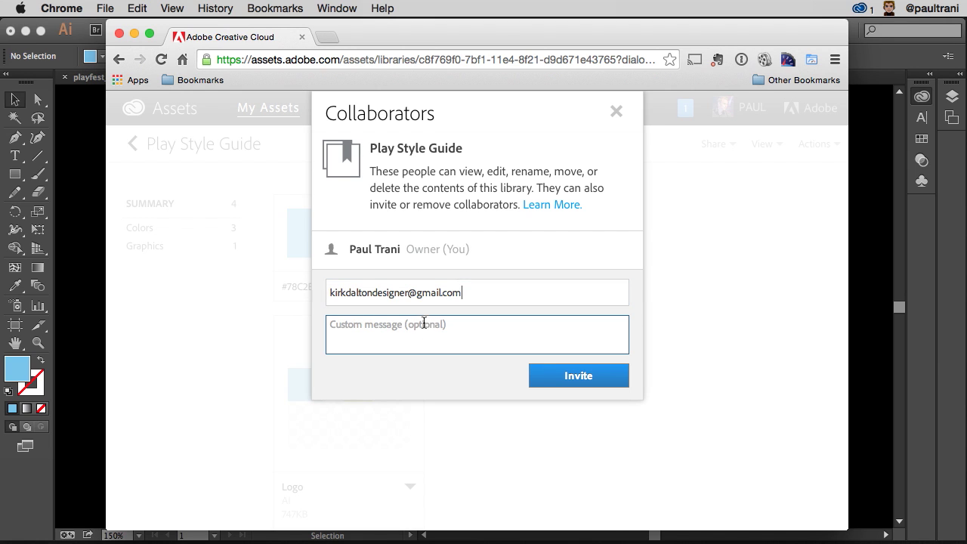
pyautogui.write('Here the style guide. Add')
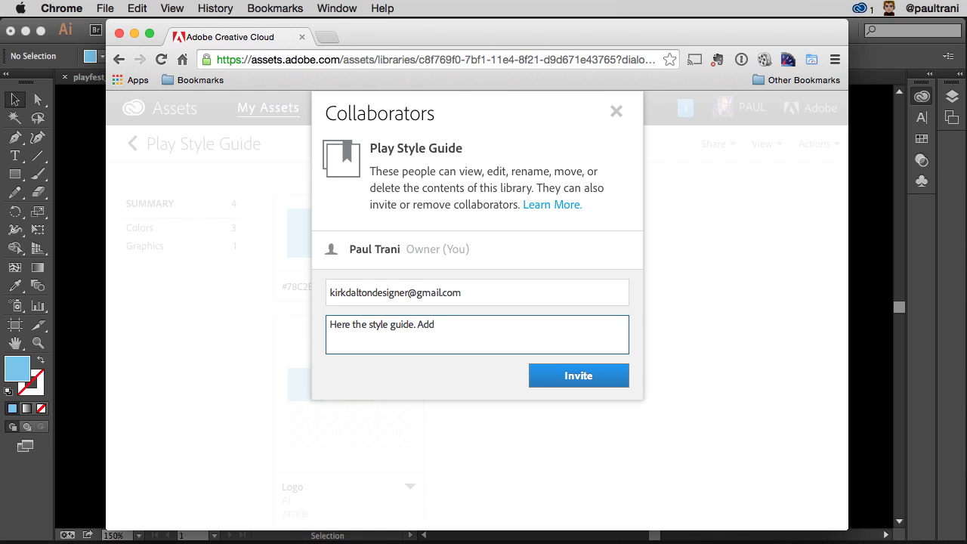
pyautogui.write(' illustrations to it.')
pyautogui.click(582, 376)
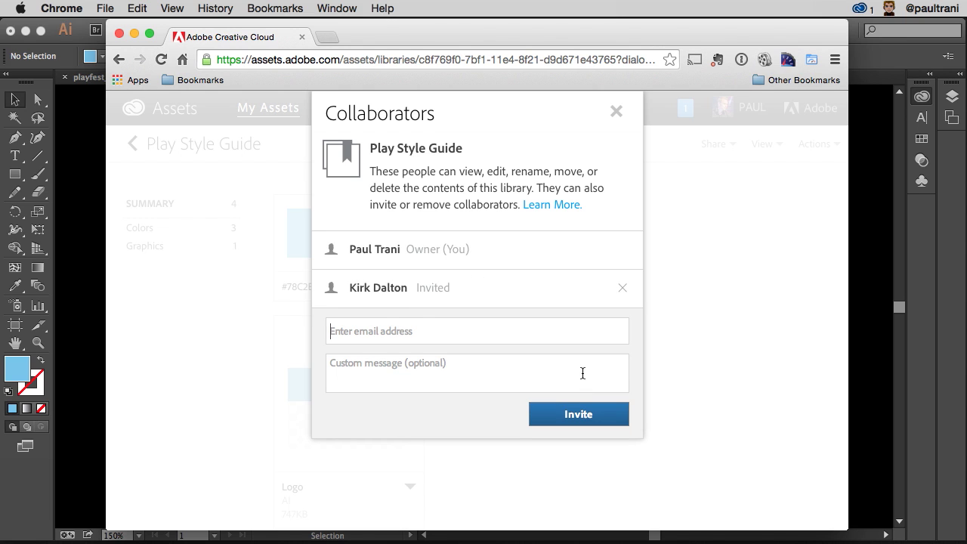
# - Close the collaborators dialog, return to Libraries, and switch to the collaborator's Creative Cloud Assets page
pyautogui.click(616, 111)
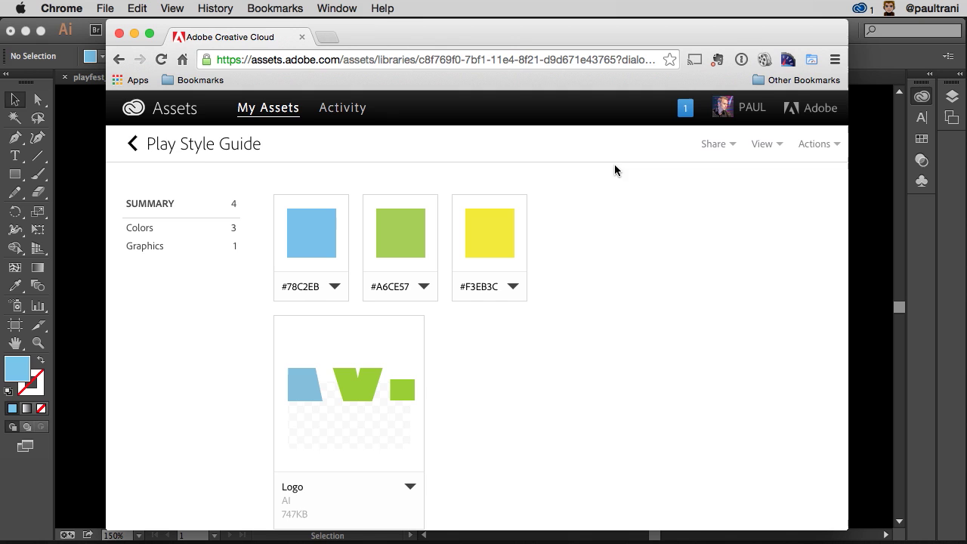
pyautogui.click(133, 144)
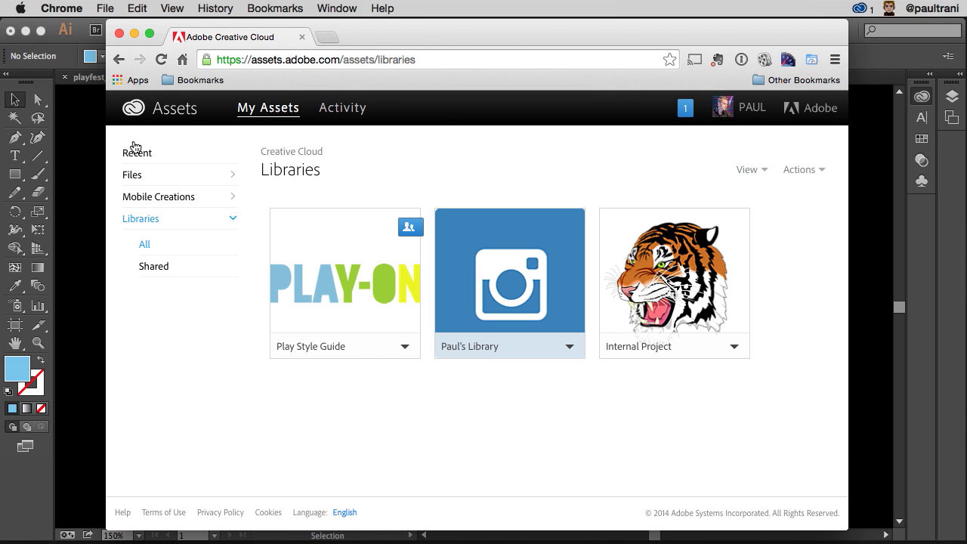
pyautogui.click(736, 347)
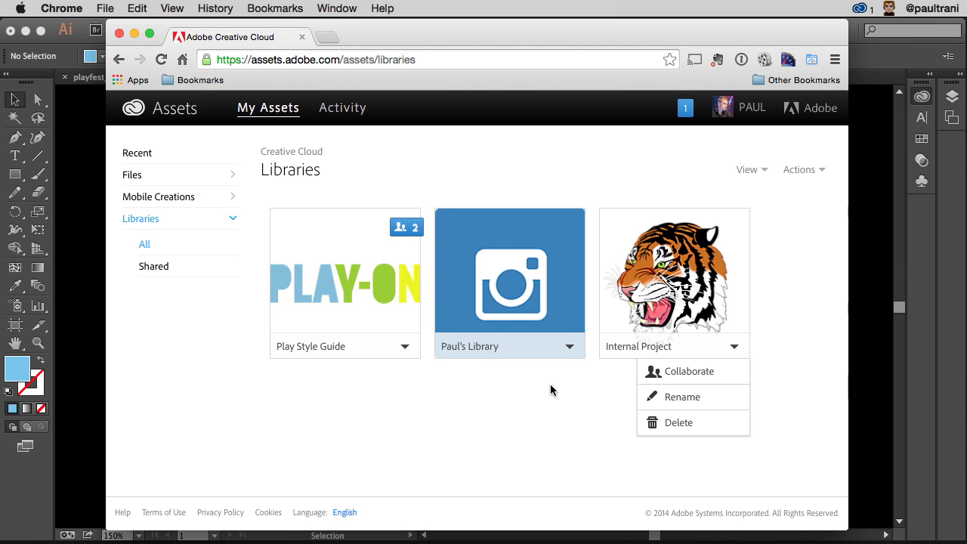
pyautogui.click(585, 388)
pyautogui.click(135, 34)
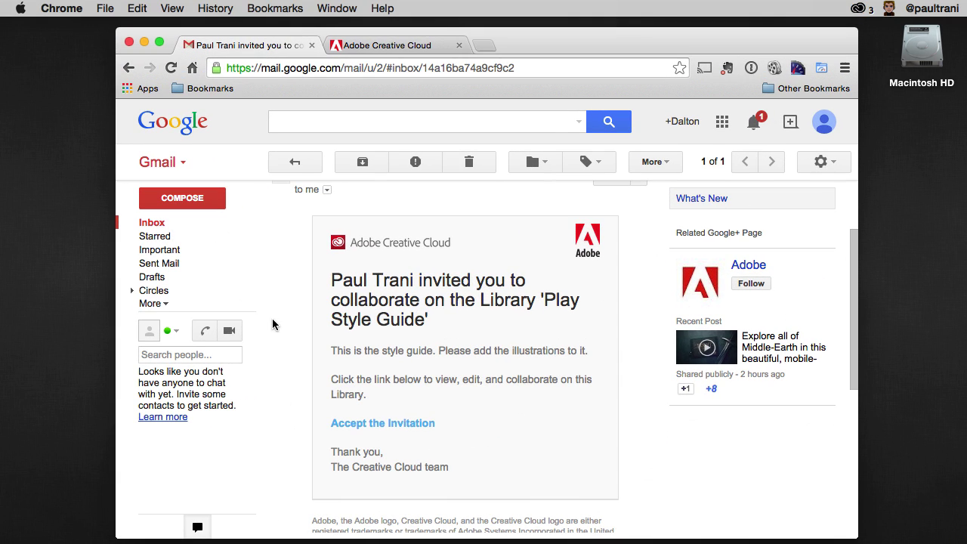
pyautogui.click(349, 50)
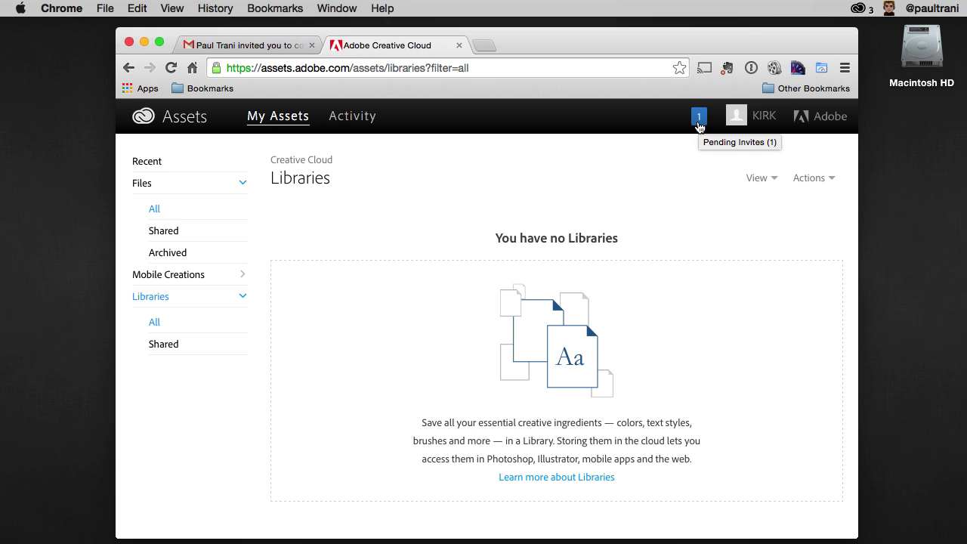
# - Accept the three pending library invitations in the Creative Cloud menu-bar panel
pyautogui.click(858, 11)
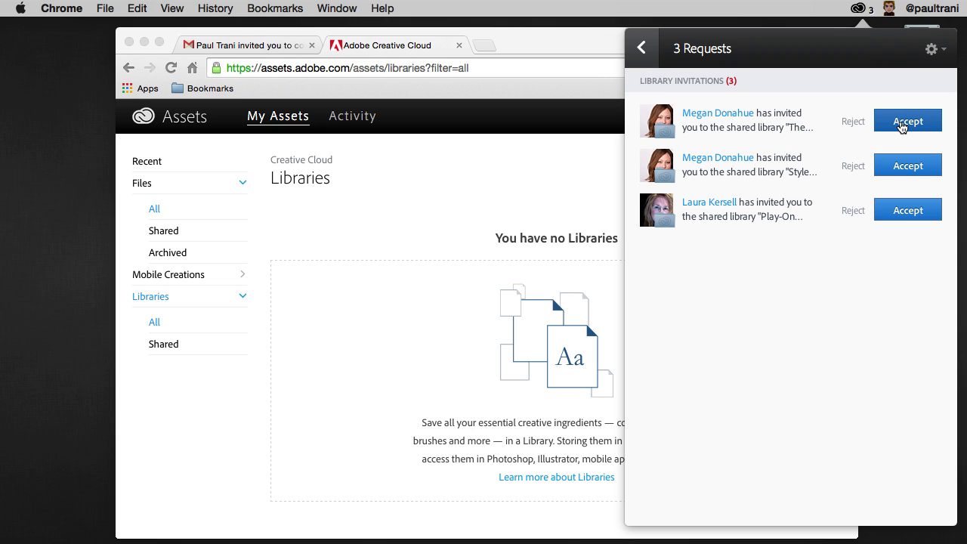
pyautogui.click(902, 125)
pyautogui.click(907, 166)
pyautogui.click(902, 208)
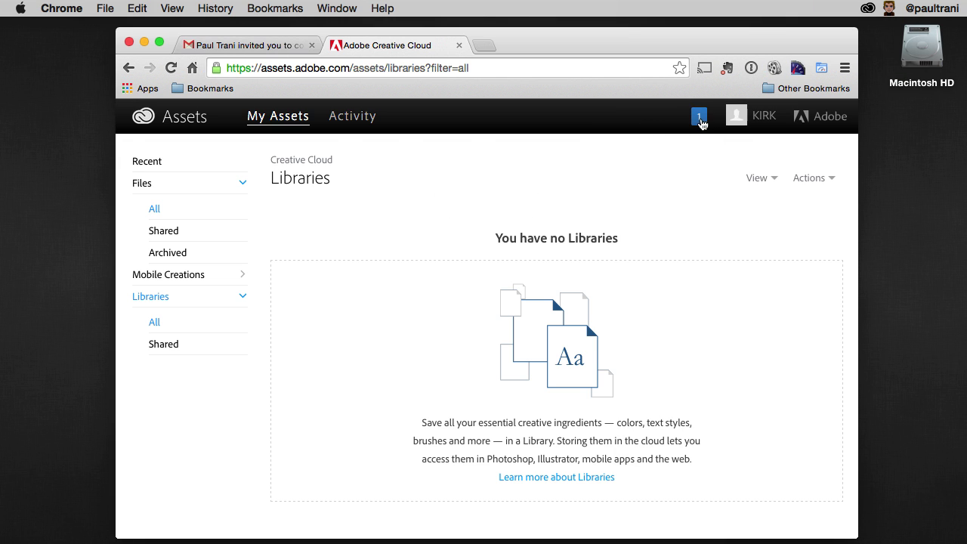
# - Accept the Play Style Guide invitation on the Assets site and open the library
pyautogui.click(698, 118)
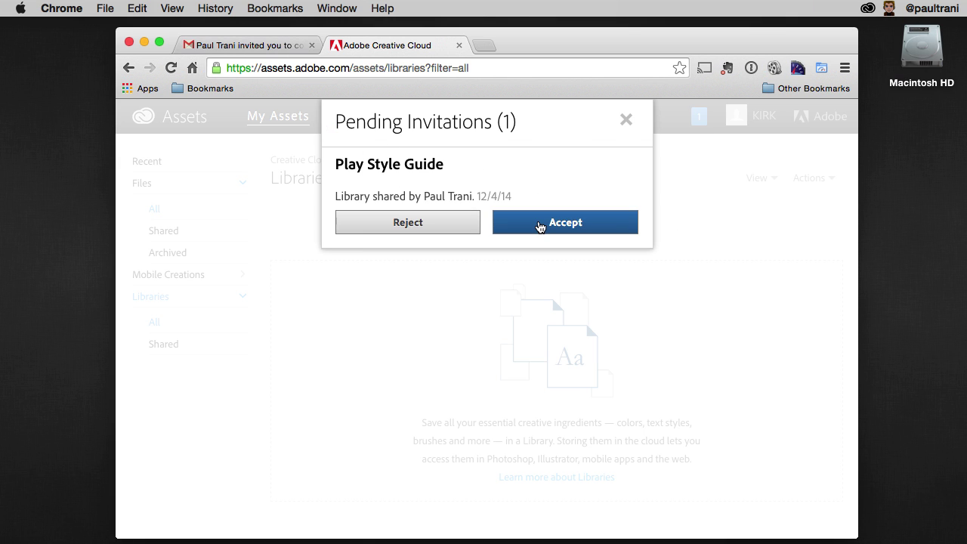
pyautogui.click(540, 226)
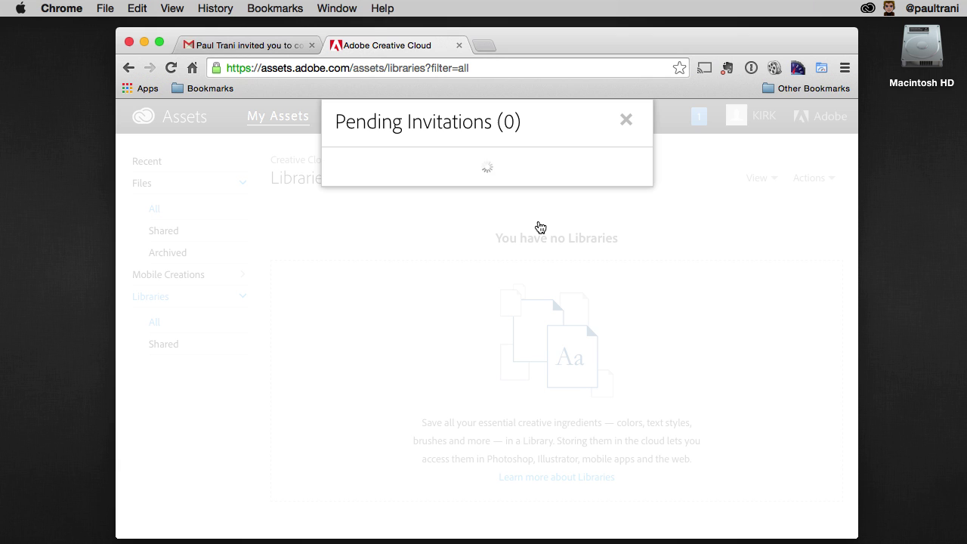
pyautogui.click(481, 175)
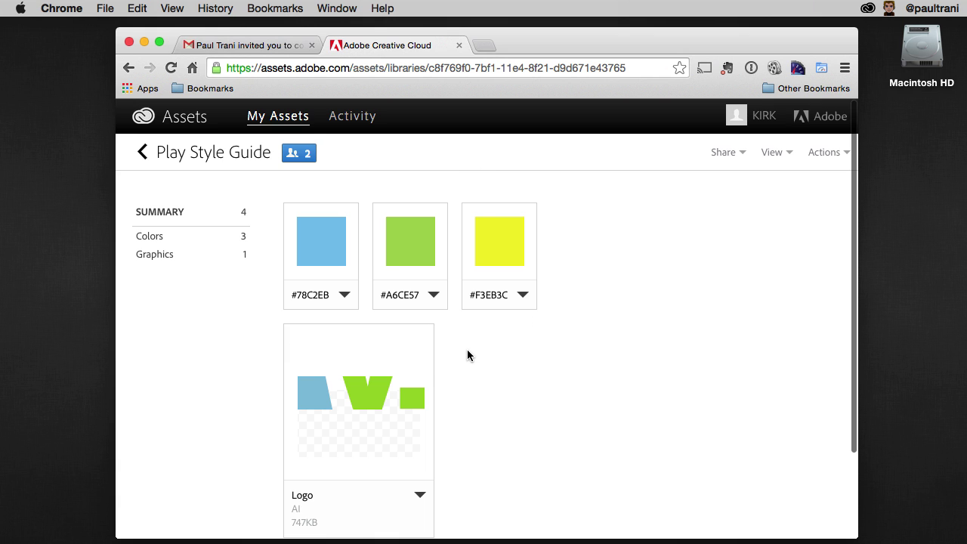
pyautogui.click(298, 152)
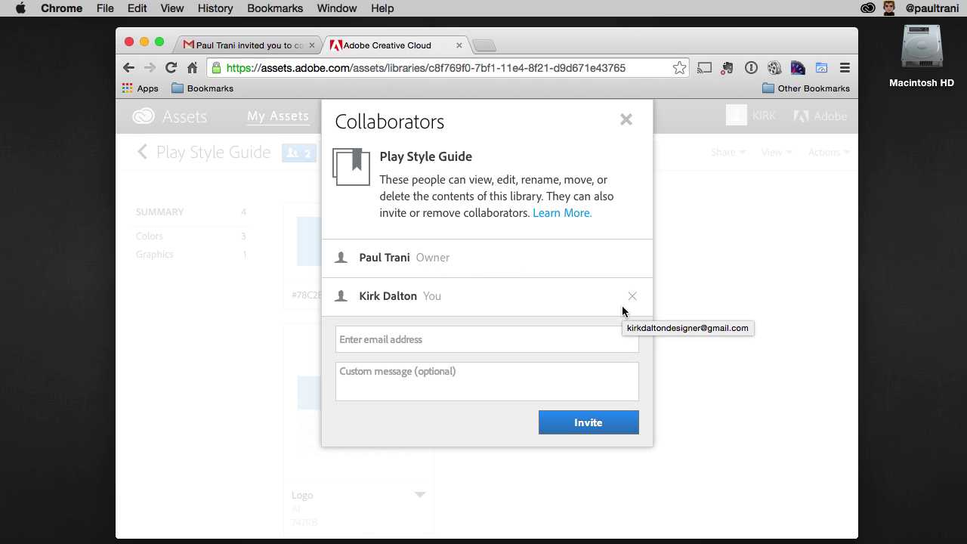
pyautogui.click(627, 121)
pyautogui.scroll(-3, 620, 289)
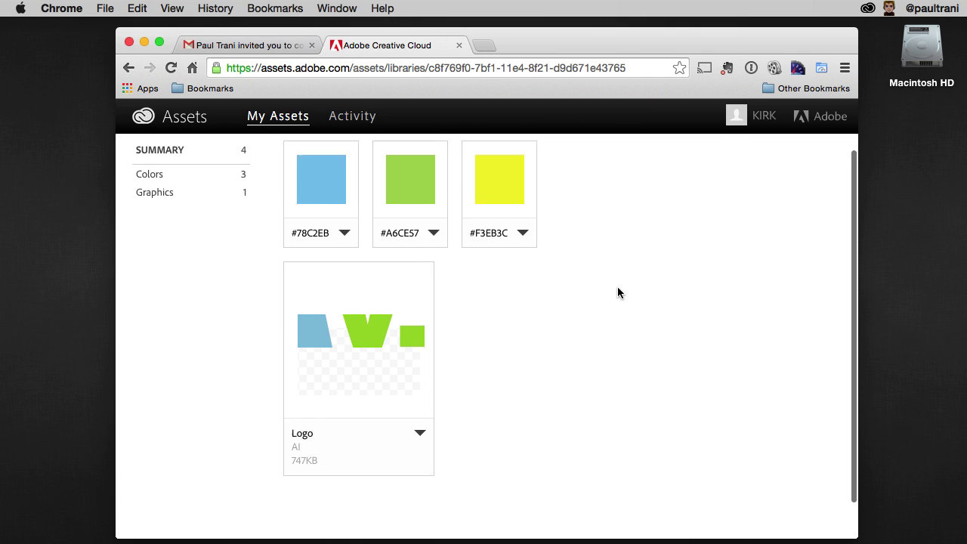
pyautogui.scroll(3, 472, 340)
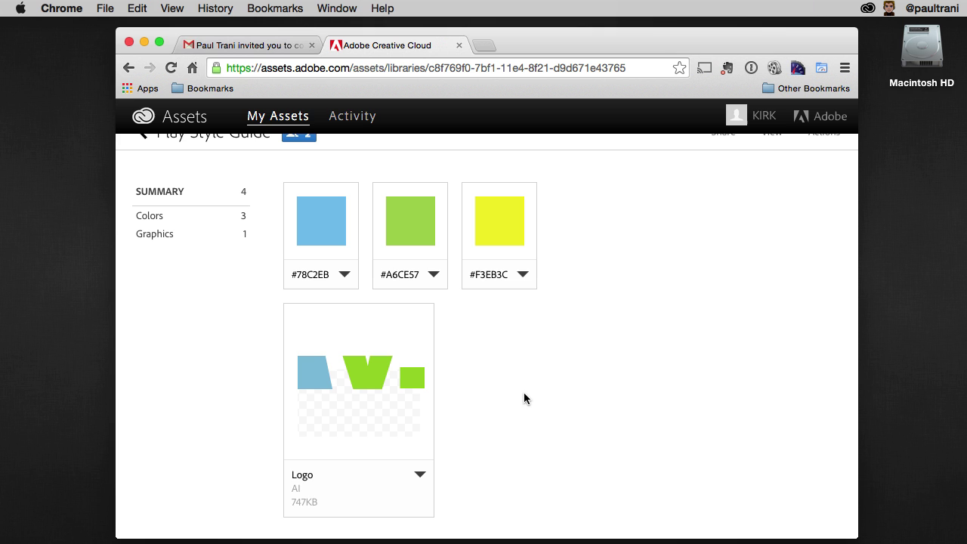
# - Search the Creative Cloud Market for 'Drum' and add a drum graphic to Play Style Guide
pyautogui.click(875, 9)
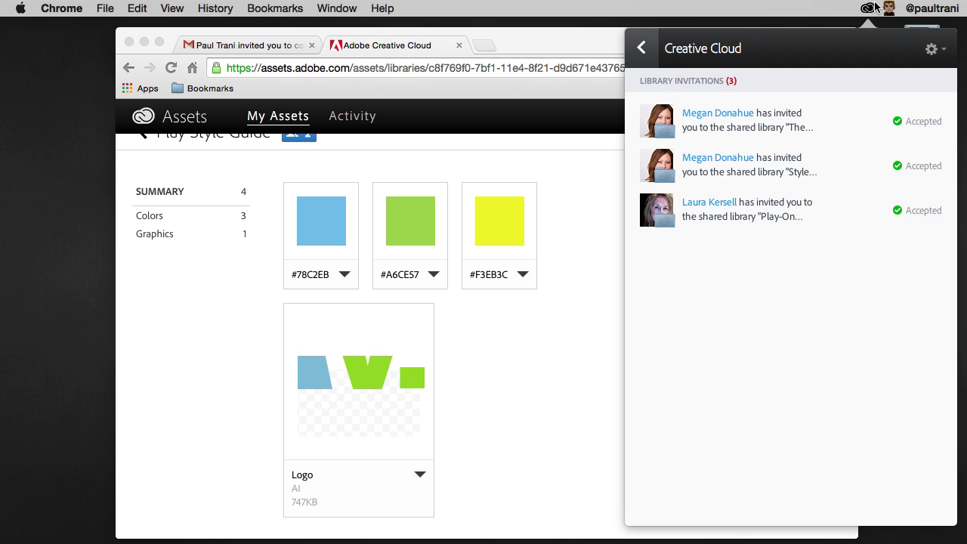
pyautogui.click(639, 47)
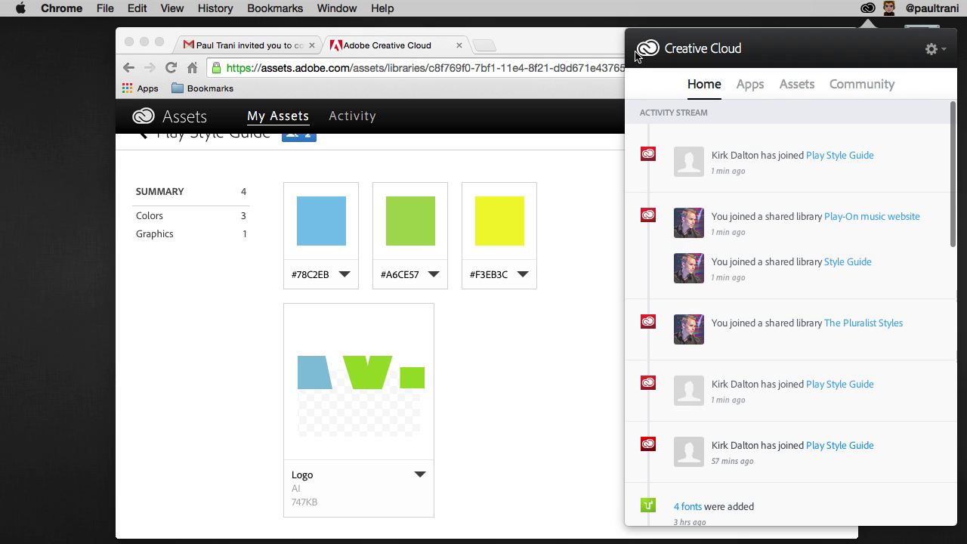
pyautogui.click(794, 87)
pyautogui.click(942, 119)
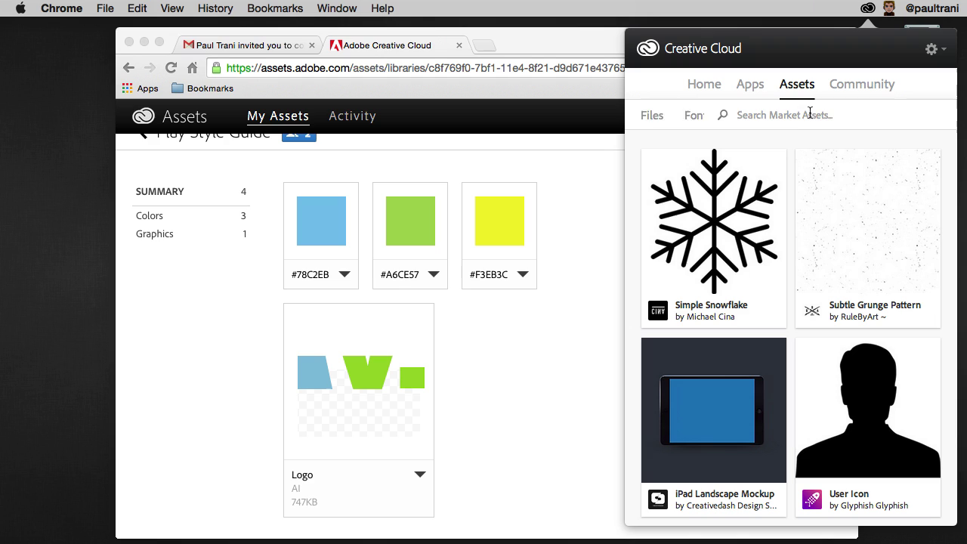
pyautogui.click(736, 115)
pyautogui.write('Drum')
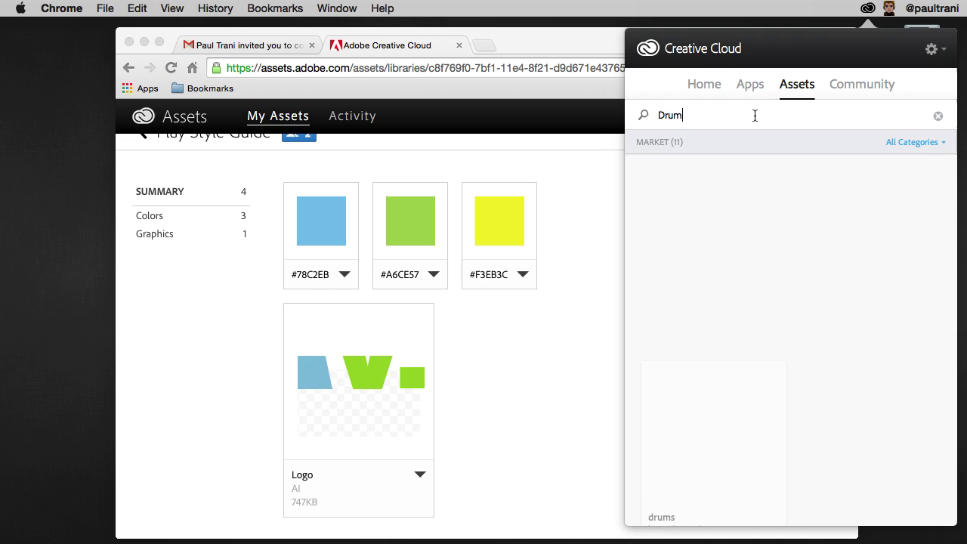
pyautogui.scroll(-1, 756, 306)
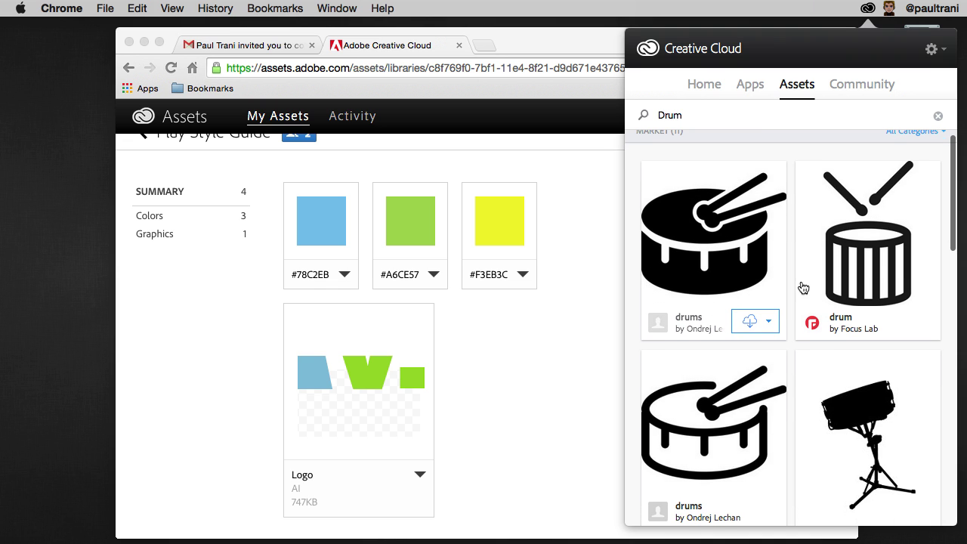
pyautogui.click(923, 323)
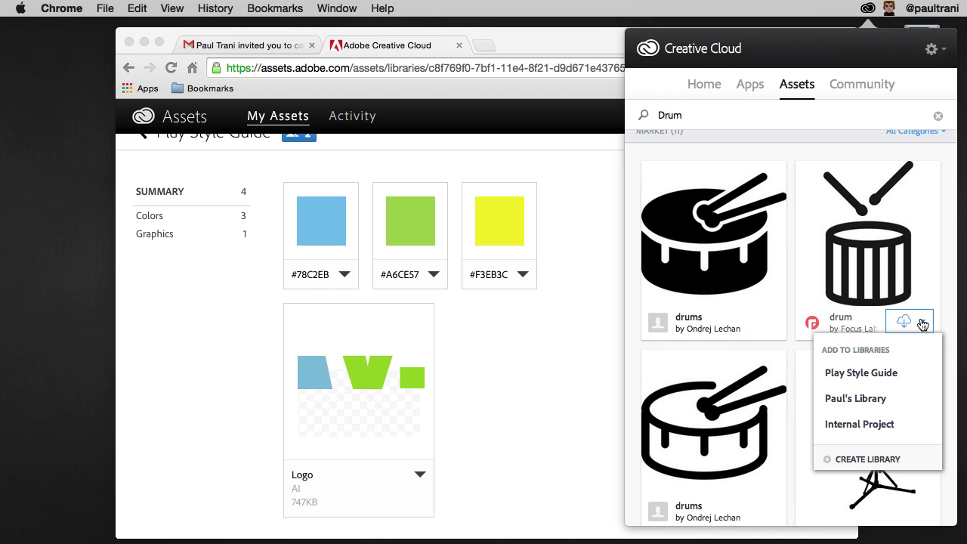
pyautogui.click(867, 379)
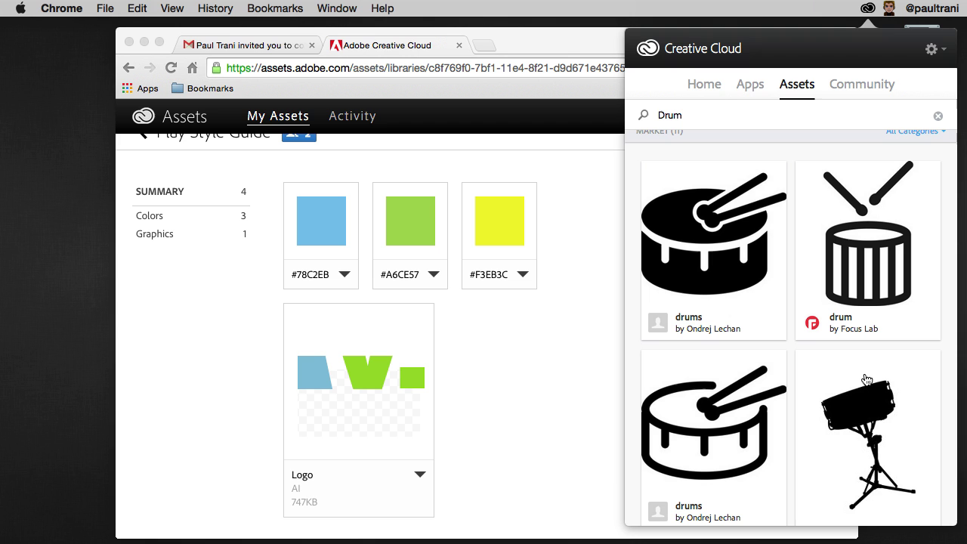
pyautogui.click(483, 384)
pyautogui.scroll(-2, 481, 387)
# - Confirm the drum sits beside the Logo in Illustrator's Play Style Guide library, then switch to Photoshop
pyautogui.scroll(4, 481, 387)
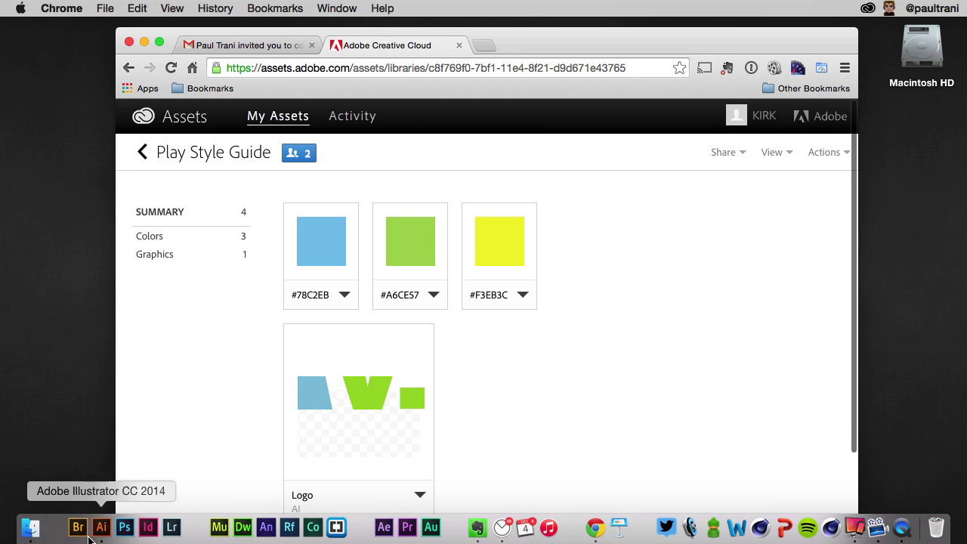
pyautogui.click(103, 529)
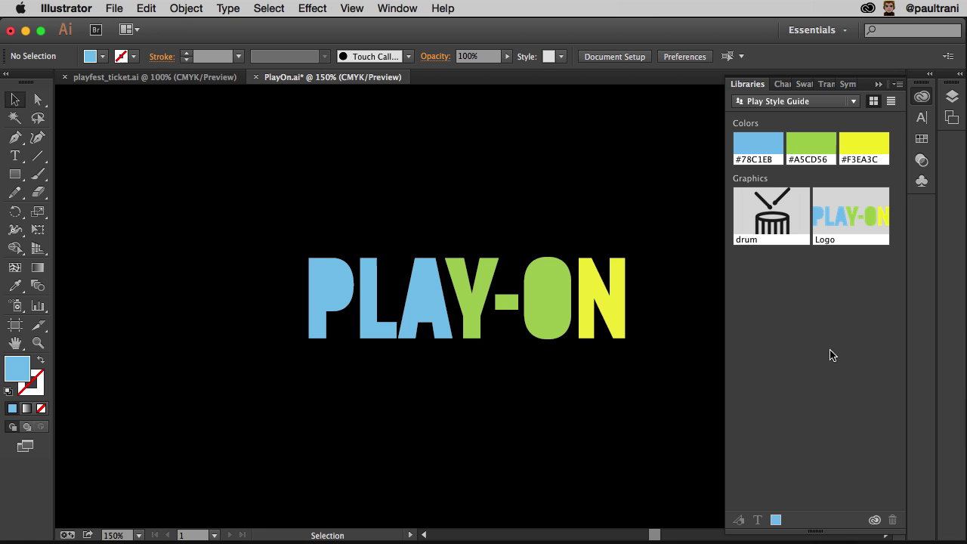
pyautogui.click(26, 31)
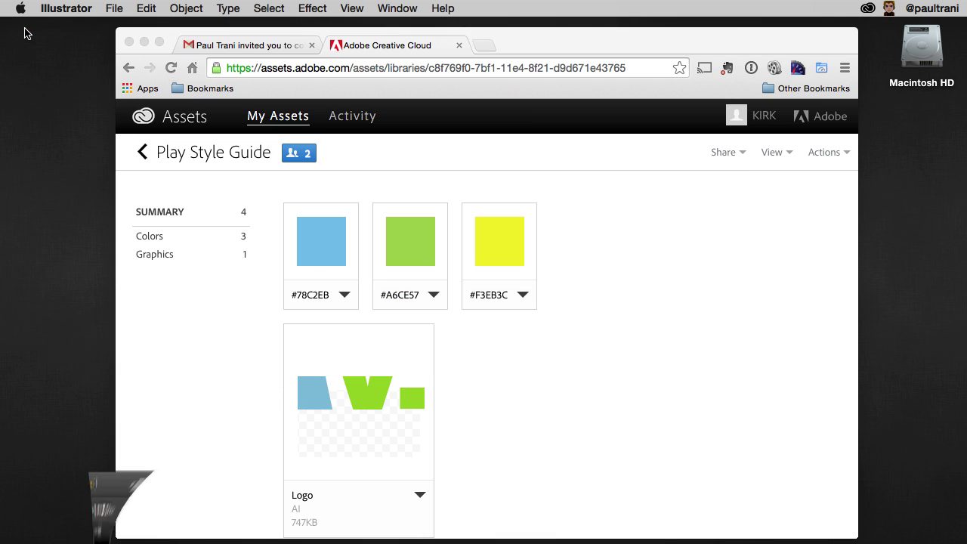
pyautogui.click(124, 527)
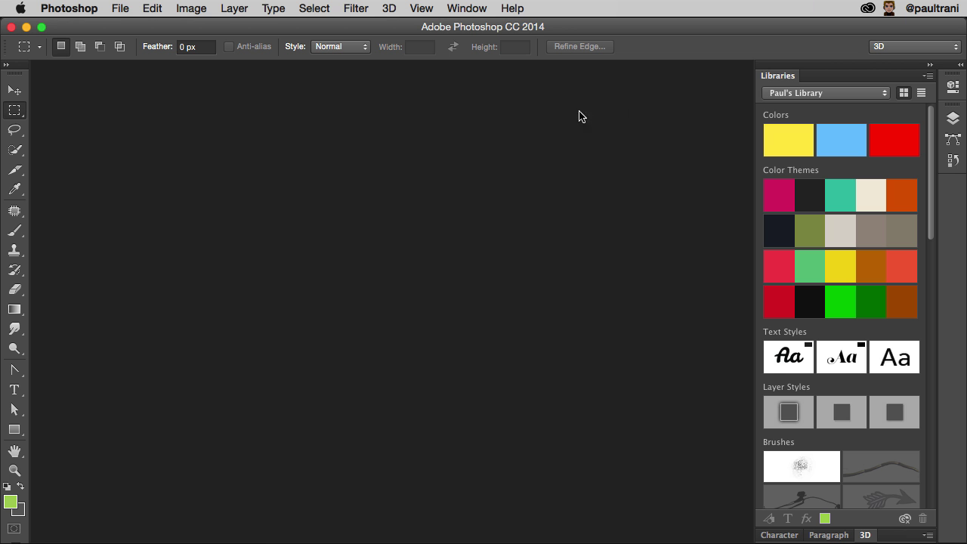
# - Switch Photoshop's Libraries panel to Play Style Guide and open PlayOn.psd from recent files
pyautogui.click(779, 94)
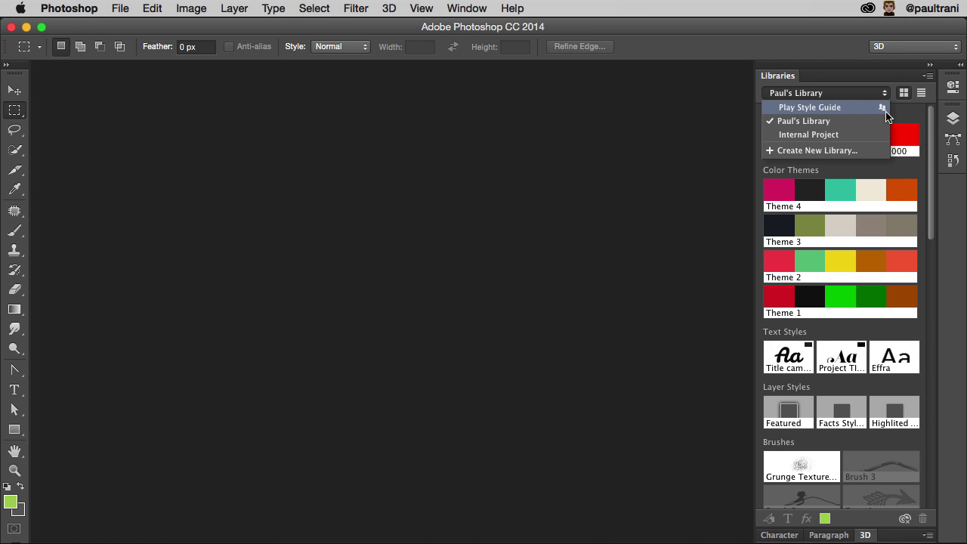
pyautogui.click(790, 109)
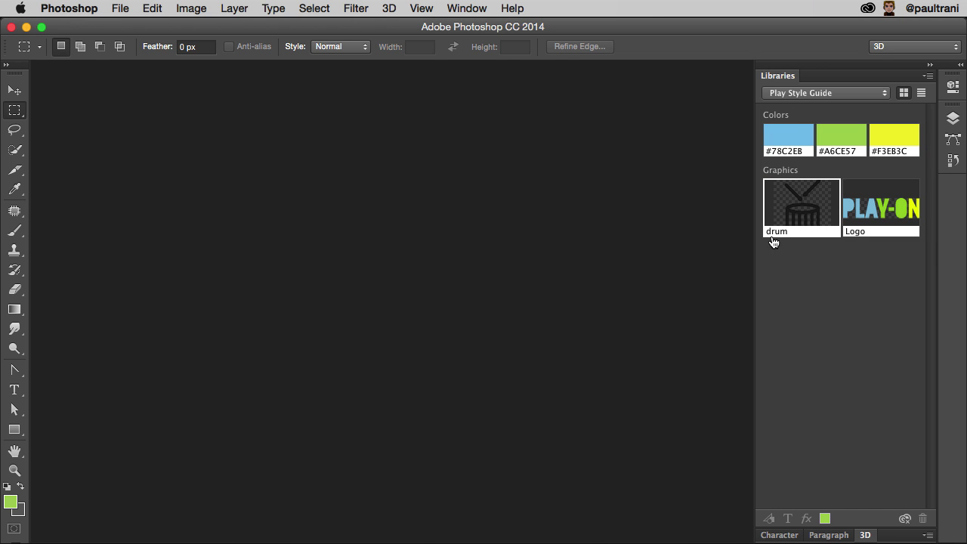
pyautogui.click(118, 9)
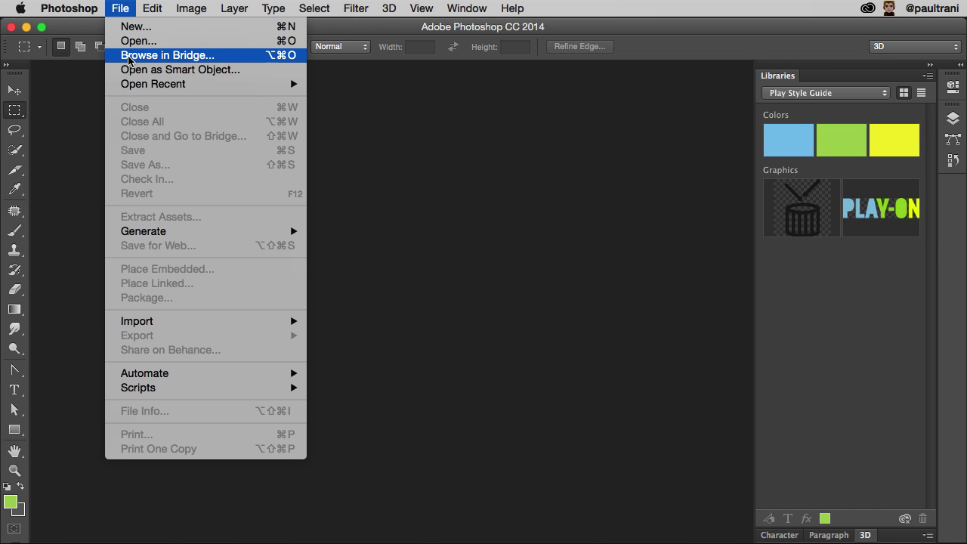
pyautogui.moveTo(142, 85)
pyautogui.click(340, 85)
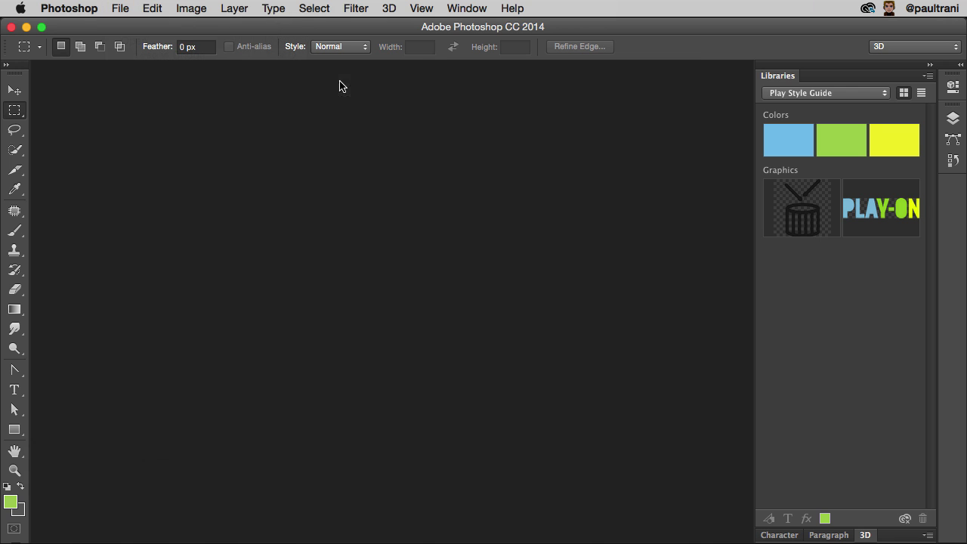
# - Zoom to 66.7% and place a scaled-down library Logo above the MUSICIANS +THEIR INSTRUMENTS heading
pyautogui.press('super+equal')
pyautogui.press('super+equal')
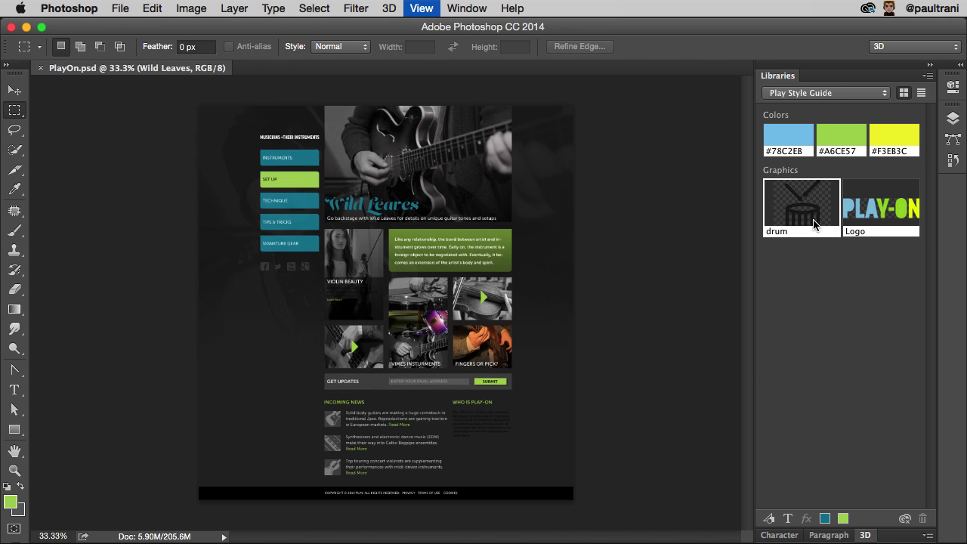
pyautogui.scroll(3, 424, 314)
pyautogui.hscroll(-1, 425, 314)
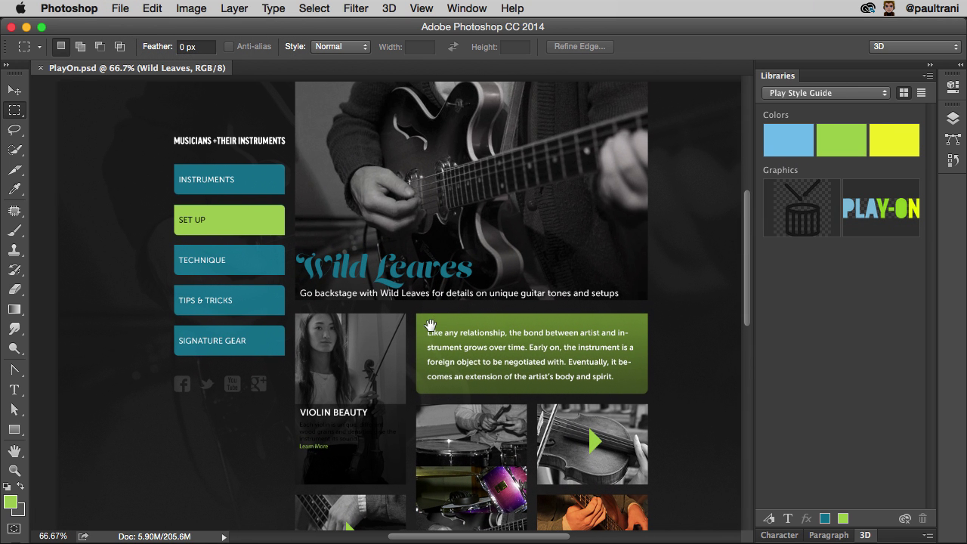
pyautogui.moveTo(197, 116); pyautogui.dragTo(197, 115)
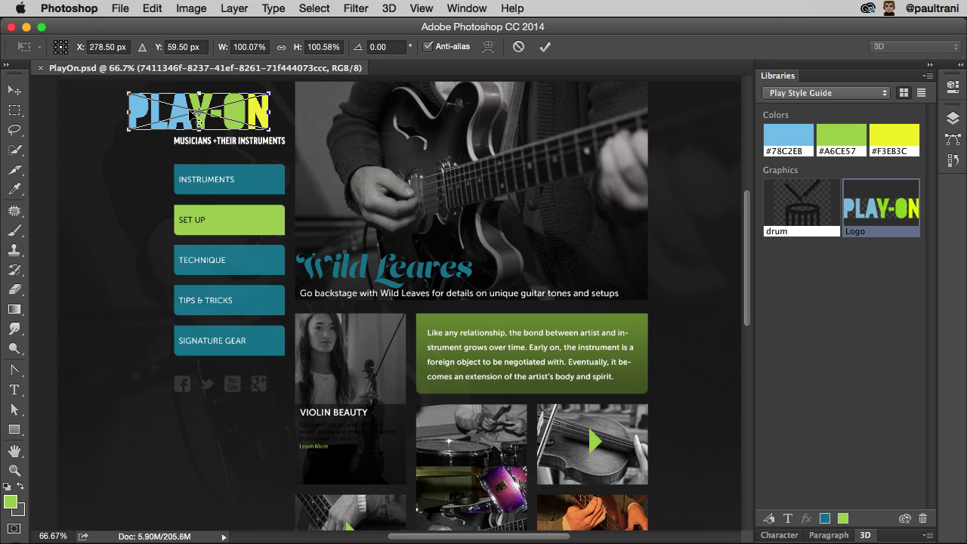
pyautogui.moveTo(129, 131); pyautogui.dragTo(165, 96)
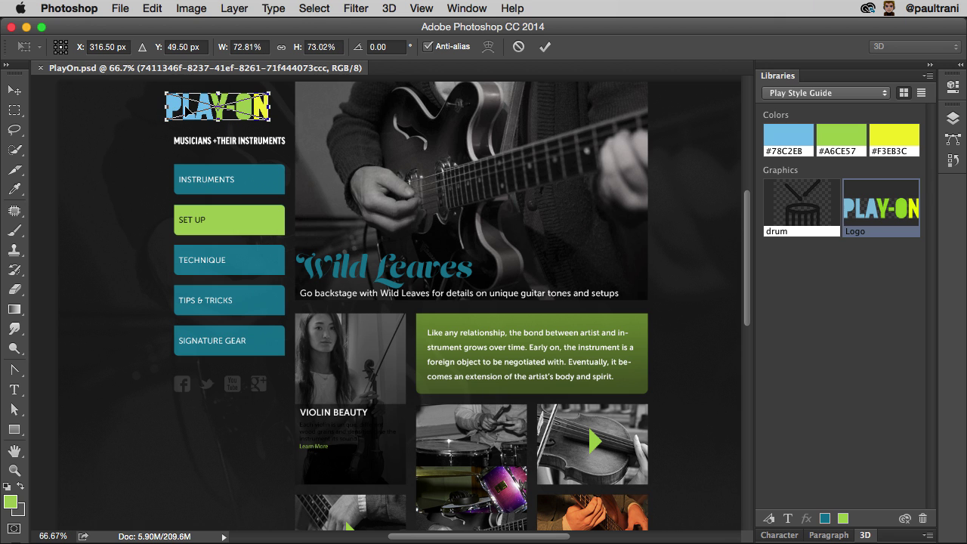
pyautogui.moveTo(275, 101); pyautogui.dragTo(283, 104)
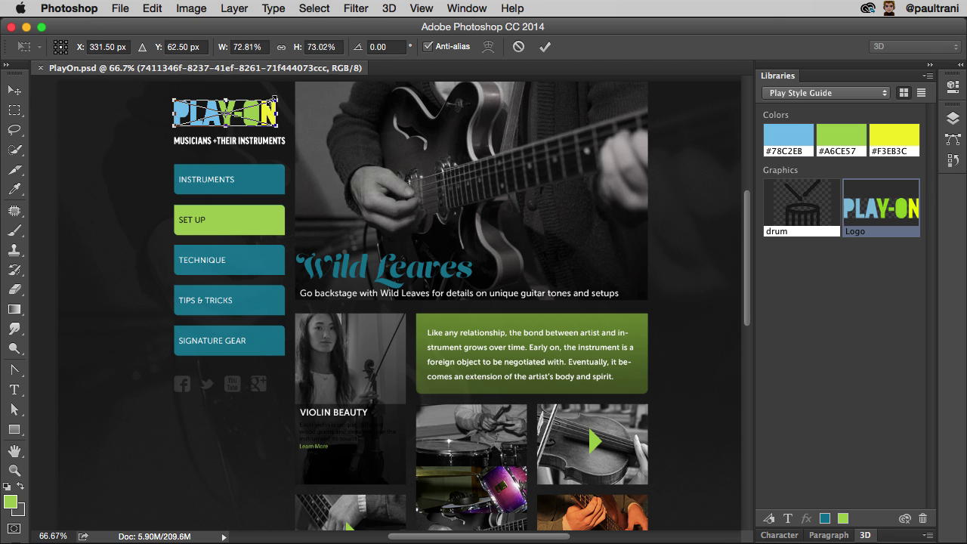
pyautogui.press('Return')
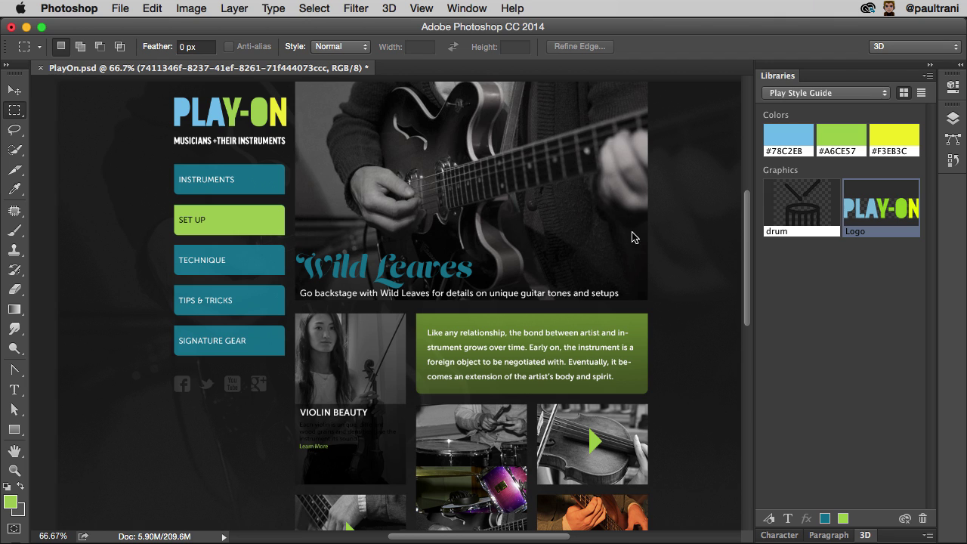
# - Save the Wild Leaves headline's character style to the library and name it 'Title'
pyautogui.click(13, 90)
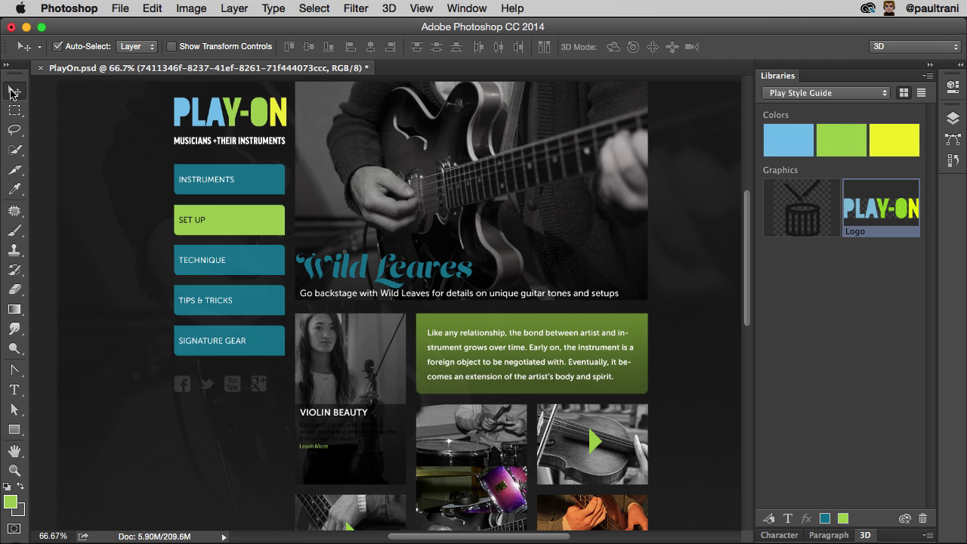
pyautogui.click(322, 272)
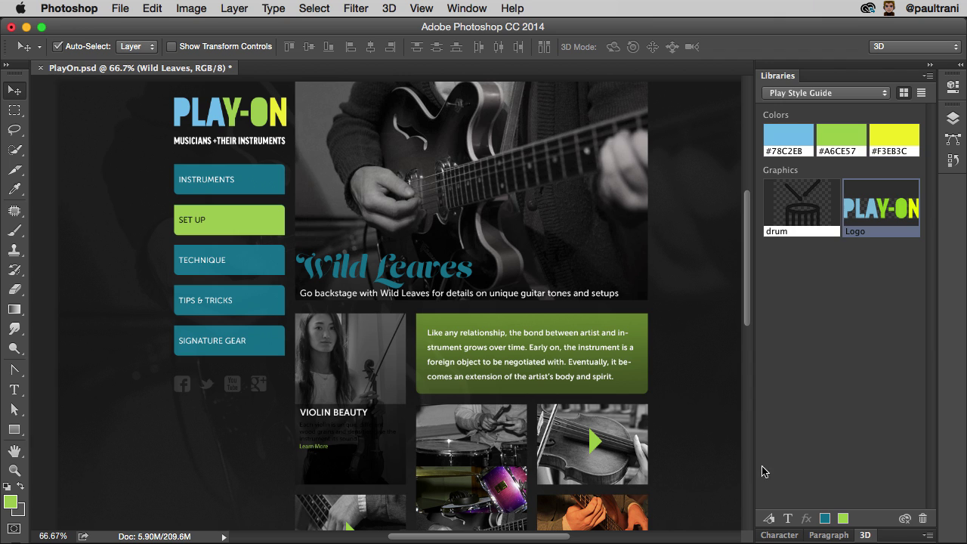
pyautogui.click(788, 519)
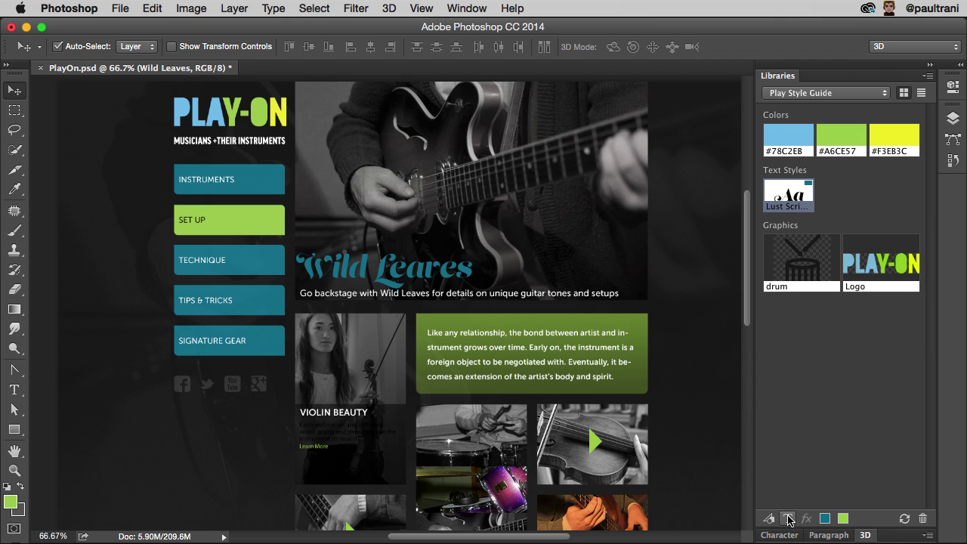
pyautogui.doubleClick(786, 207)
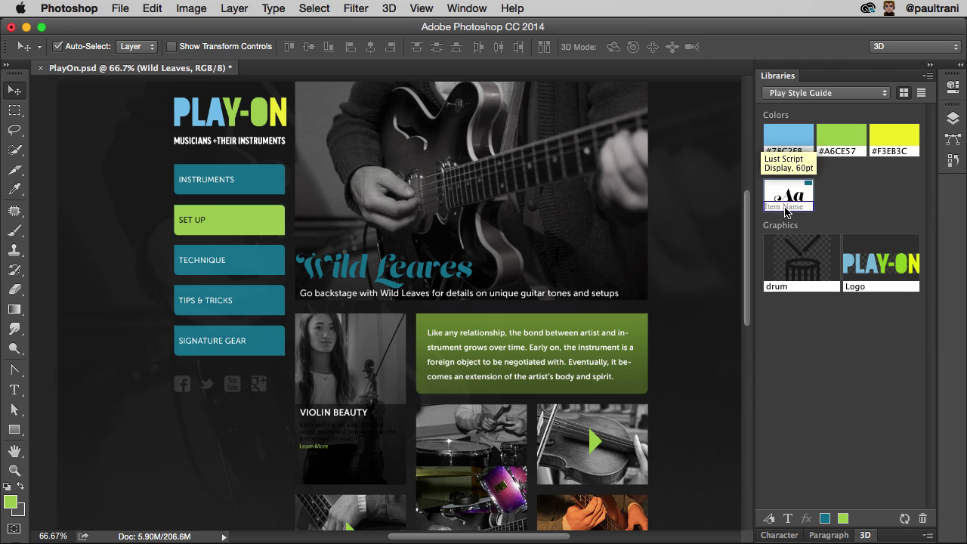
pyautogui.write('Title')
pyautogui.press('Return')
pyautogui.click(927, 74)
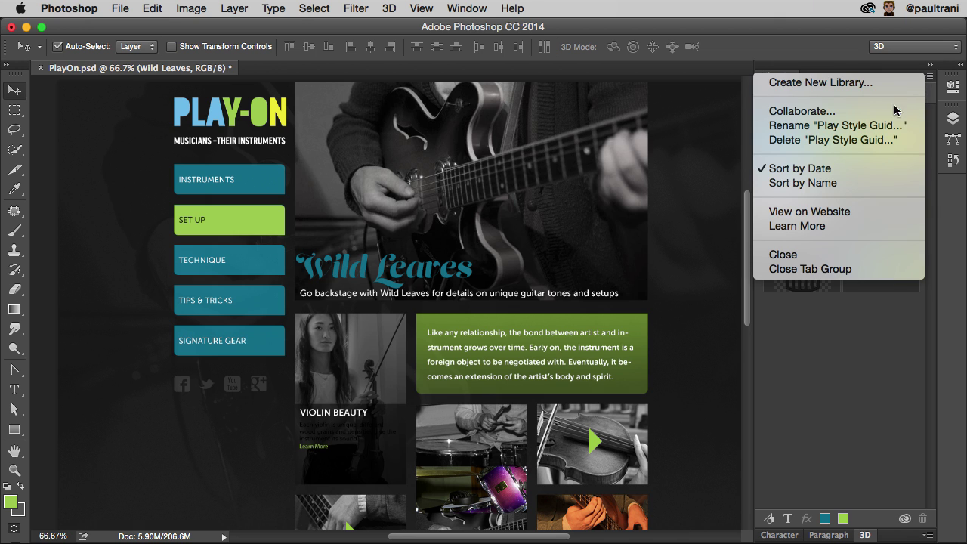
# - Choose Collaborate from the Libraries panel menu to open the library's invitation page online
pyautogui.click(458, 187)
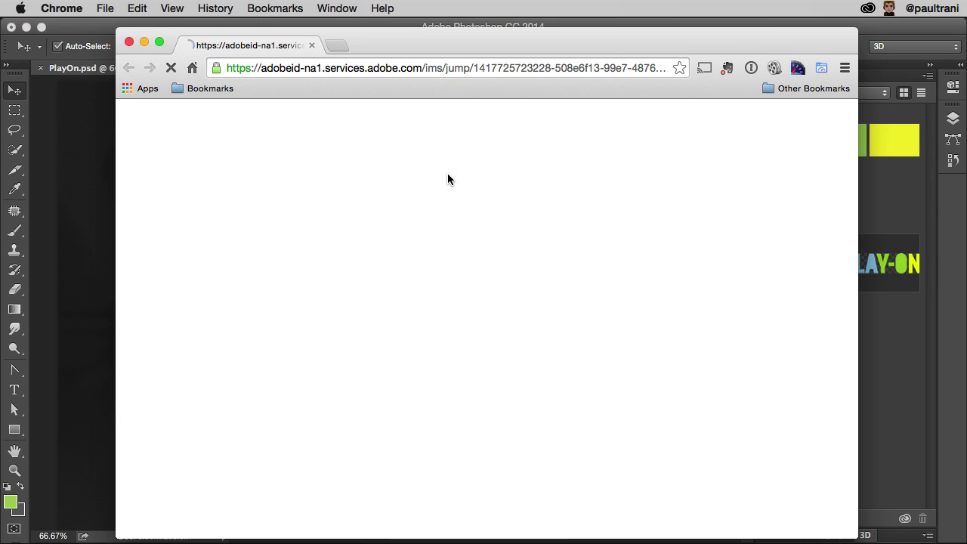